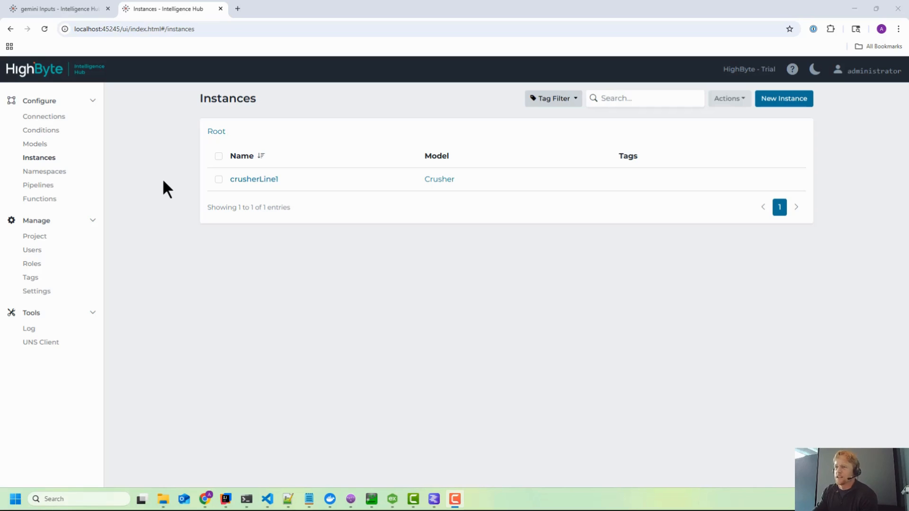
Switch to KEPServerEX and examine the tags in the crusher folder under Line2
{"action": "left_click", "coordinate": [392, 503]}
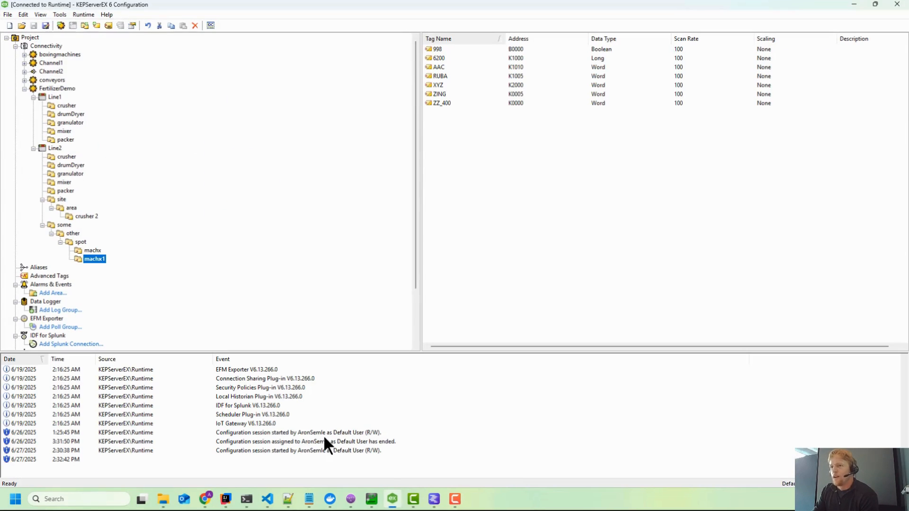
{"action": "left_click", "coordinate": [60, 155]}
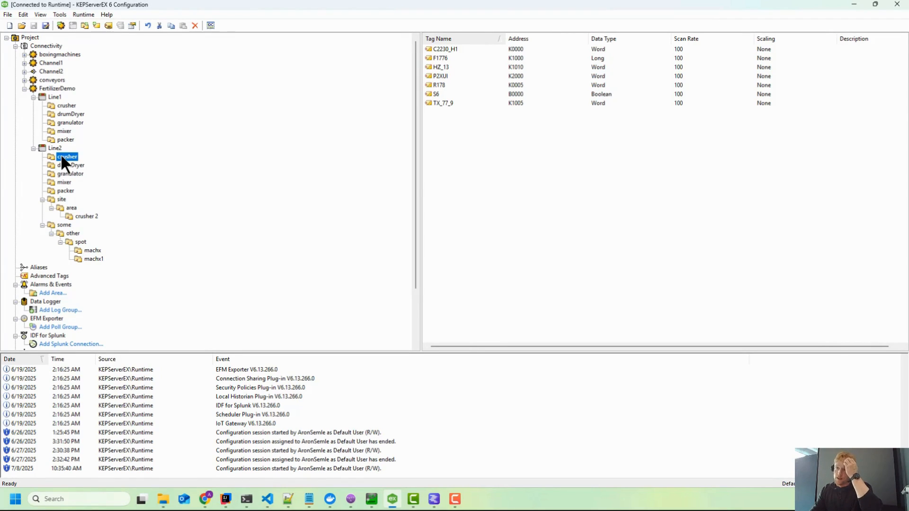
{"action": "left_click", "coordinate": [58, 155]}
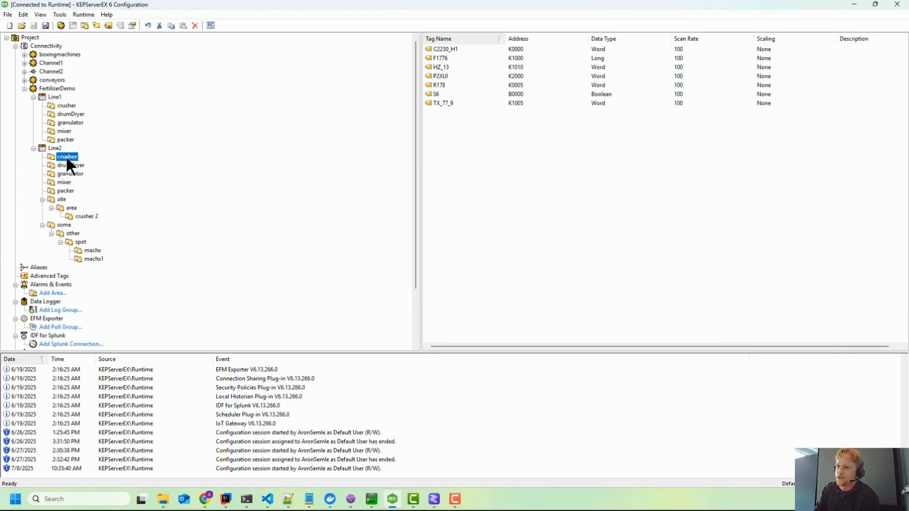
{"action": "left_click", "coordinate": [438, 67]}
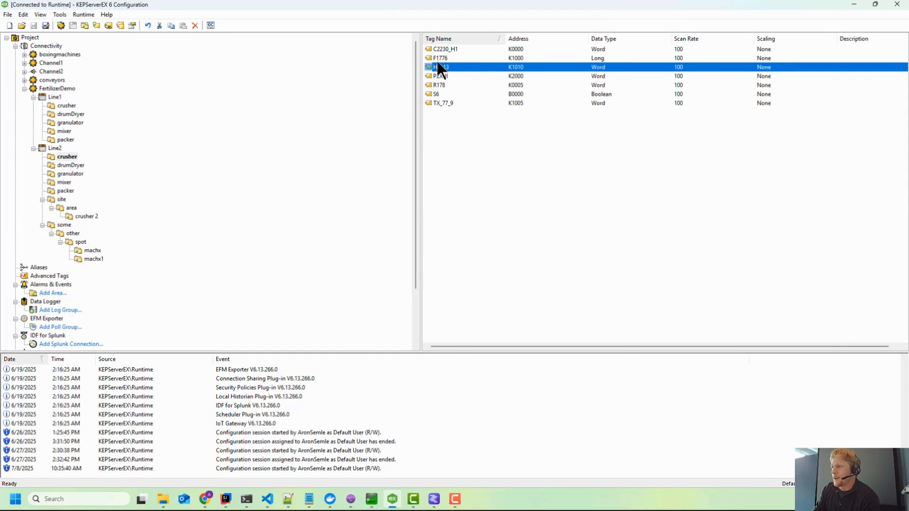
Examine the tags of the other Line2 machine folders: granulator, mixer, packer, crusher 2, machx and machx1
{"action": "left_click", "coordinate": [56, 174]}
{"action": "left_click", "coordinate": [59, 182]}
{"action": "left_click", "coordinate": [59, 190]}
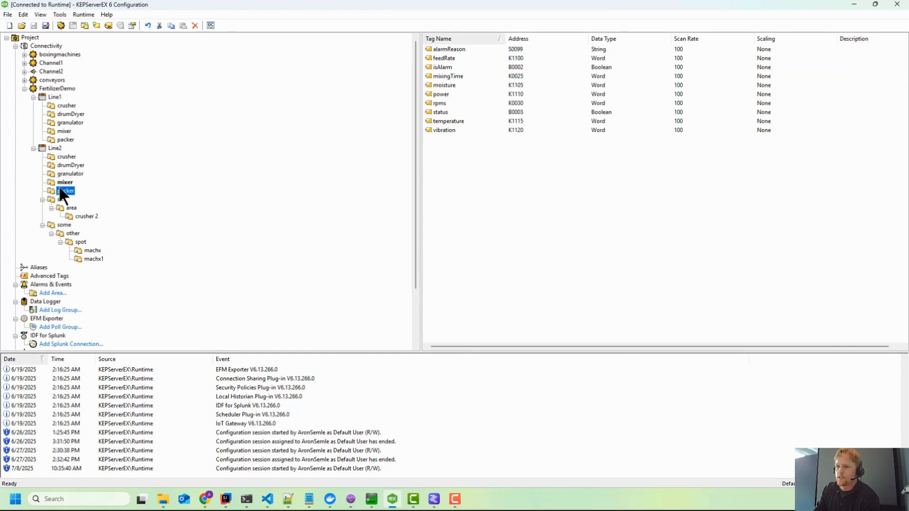
{"action": "left_click", "coordinate": [87, 216]}
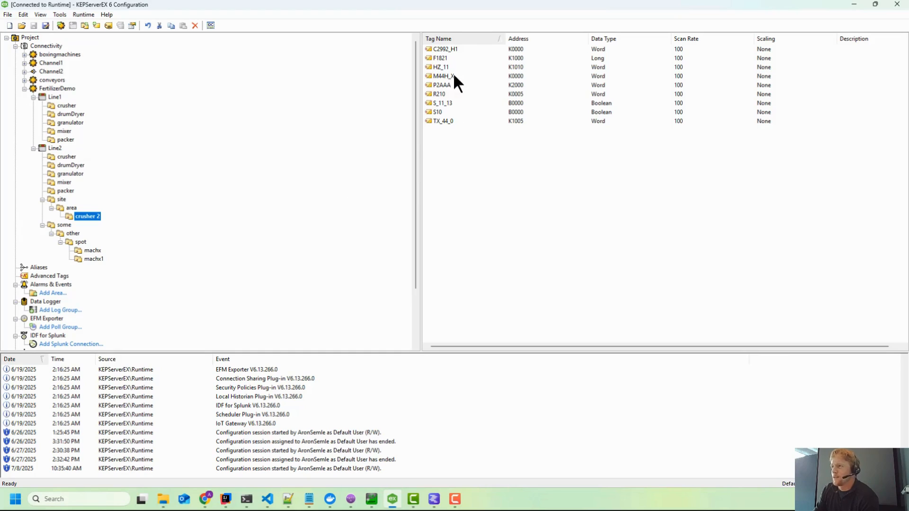
{"action": "left_click", "coordinate": [90, 252]}
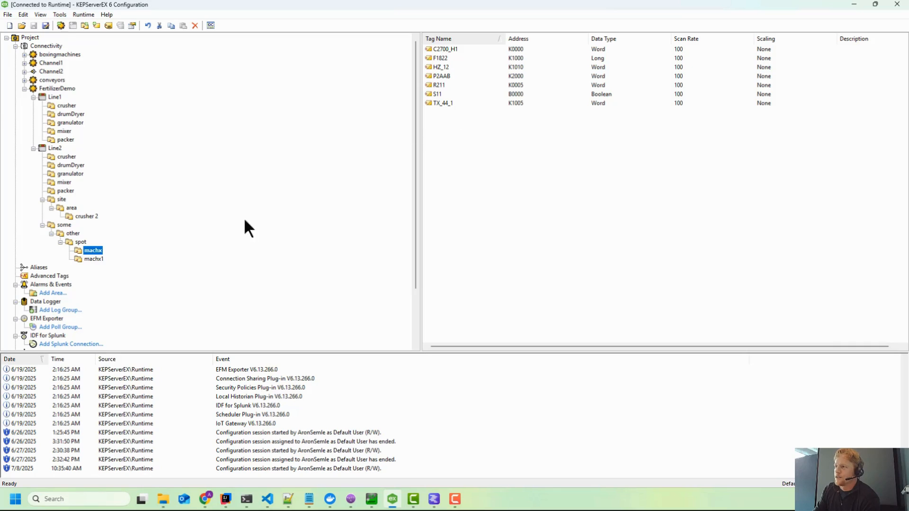
{"action": "left_click", "coordinate": [94, 260]}
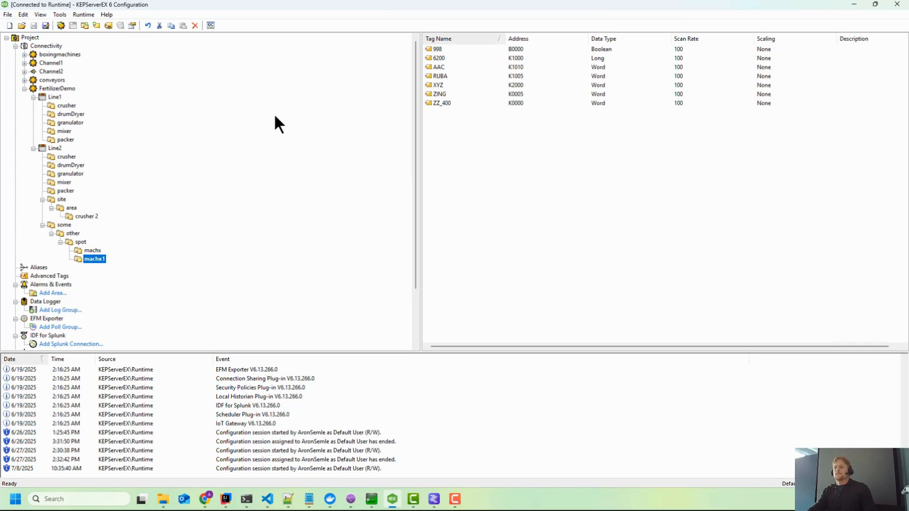
Switch to HighByte Intelligence Hub and review the Crusher model's attributes and the crusherLine1 instance
{"action": "left_click", "coordinate": [875, 4]}
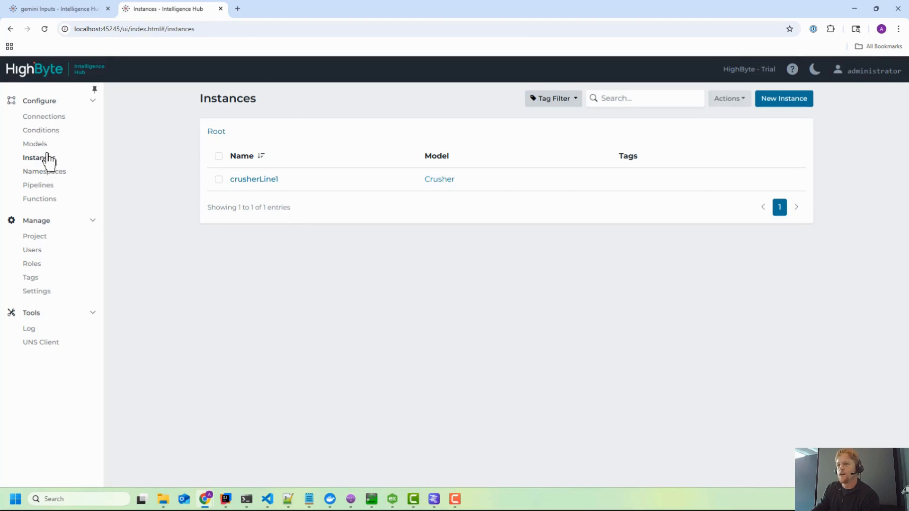
{"action": "left_click", "coordinate": [43, 144]}
{"action": "left_click", "coordinate": [242, 181]}
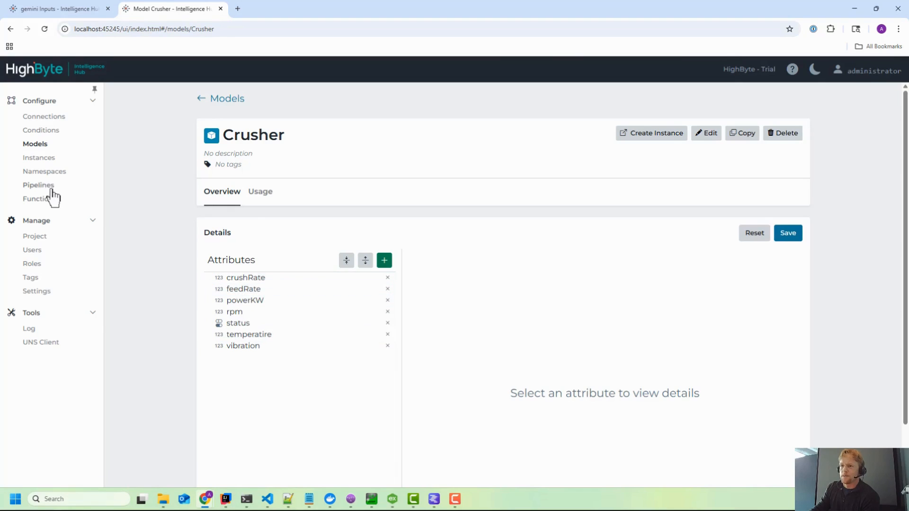
{"action": "left_click", "coordinate": [40, 158]}
{"action": "left_click", "coordinate": [265, 180]}
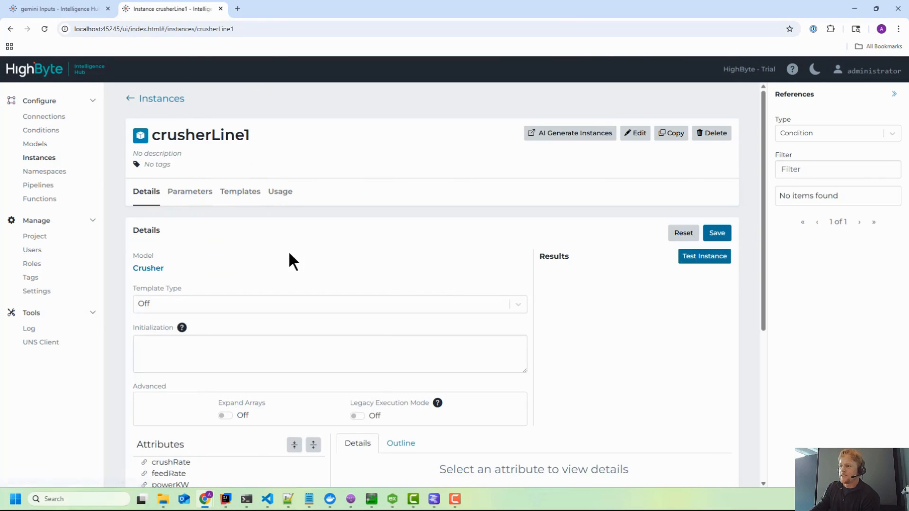
{"action": "scroll", "coordinate": [477, 265], "scroll_direction": "down", "scroll_amount": 3}
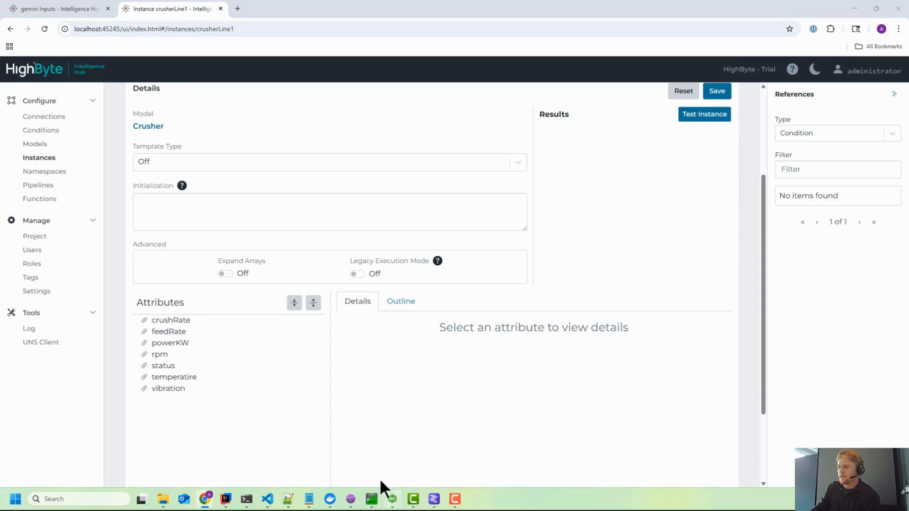
Recheck the Line2 crusher's tags in KEPServerEX and return to the crusherLine1 instance
{"action": "left_click", "coordinate": [392, 499]}
{"action": "left_click", "coordinate": [68, 156]}
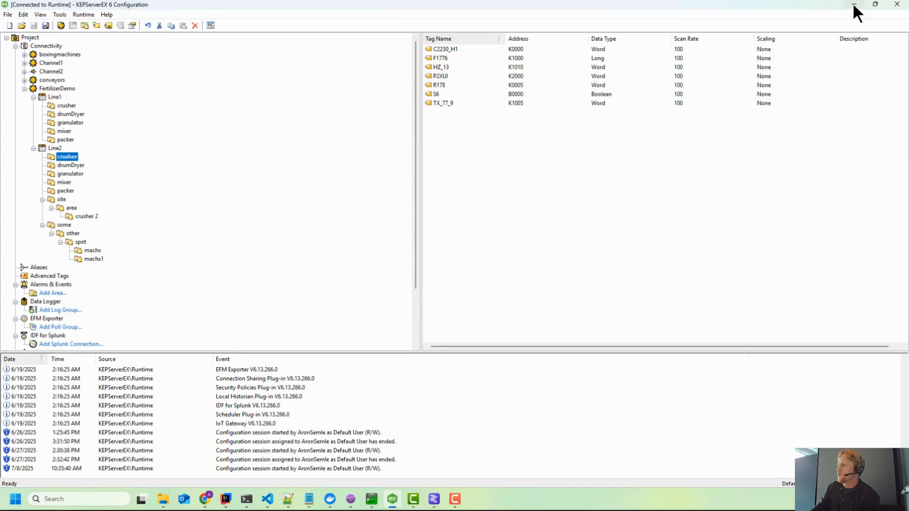
{"action": "left_click", "coordinate": [854, 5]}
Set the instance's references to the Input type and the opc connection
{"action": "left_click", "coordinate": [834, 137]}
{"action": "left_click", "coordinate": [807, 174]}
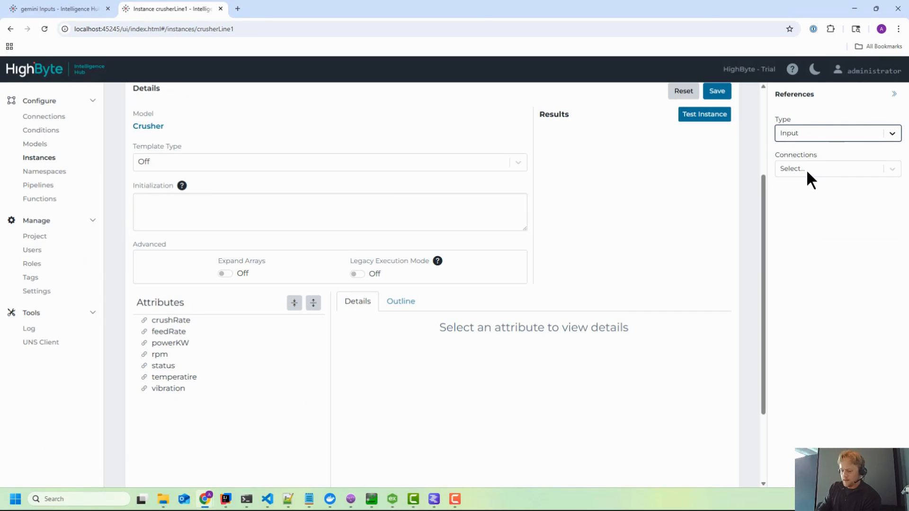
{"action": "type", "text": "opc"}
{"action": "left_click", "coordinate": [819, 103]}
{"action": "left_click", "coordinate": [815, 169]}
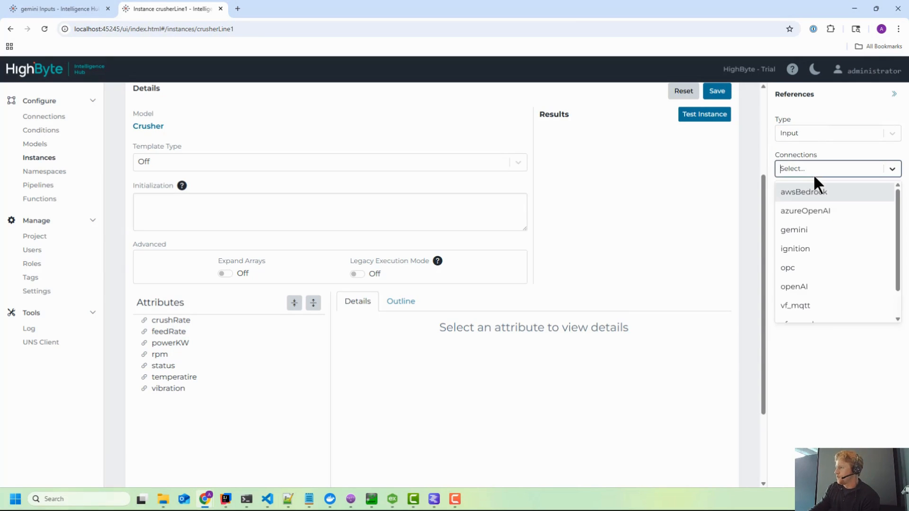
{"action": "type", "text": "op"}
{"action": "left_click", "coordinate": [807, 209]}
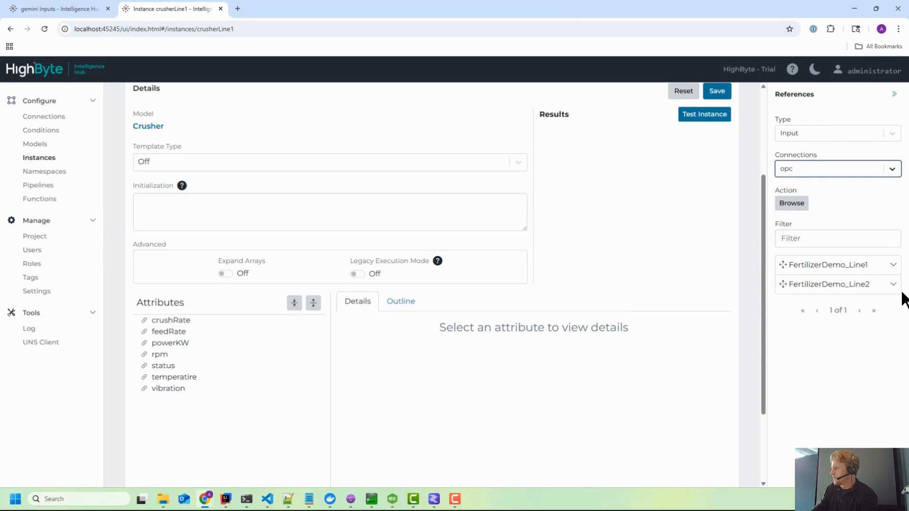
Expand the FertilizerDemo_Line2 input reference down to the tags of its crusher object
{"action": "left_click", "coordinate": [893, 284]}
{"action": "scroll", "coordinate": [854, 319], "scroll_direction": "down", "scroll_amount": 1}
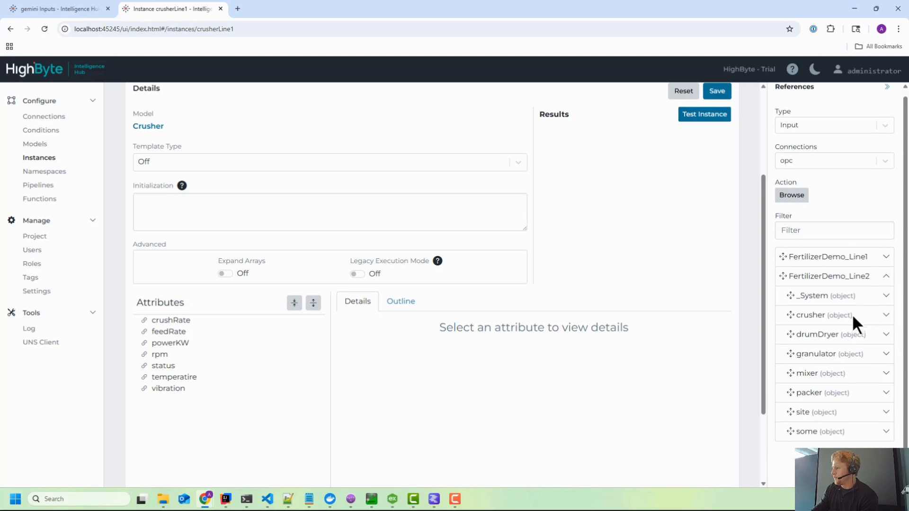
{"action": "left_click", "coordinate": [886, 315]}
{"action": "scroll", "coordinate": [864, 320], "scroll_direction": "down", "scroll_amount": 2}
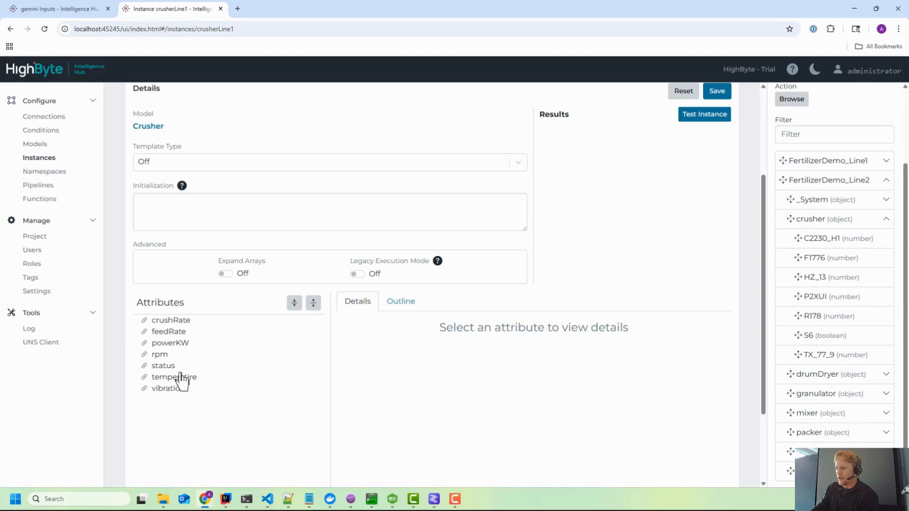
Inspect which OPC tag paths the crushRate and feedRate attributes of crusherLine1 reference
{"action": "left_click", "coordinate": [178, 320]}
{"action": "left_click", "coordinate": [178, 332]}
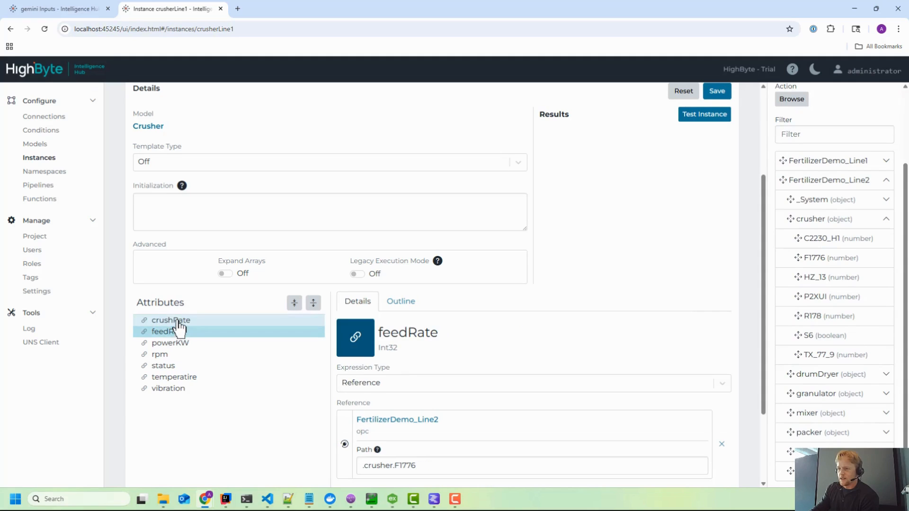
{"action": "left_click", "coordinate": [178, 322]}
{"action": "scroll", "coordinate": [419, 402], "scroll_direction": "down", "scroll_amount": 2}
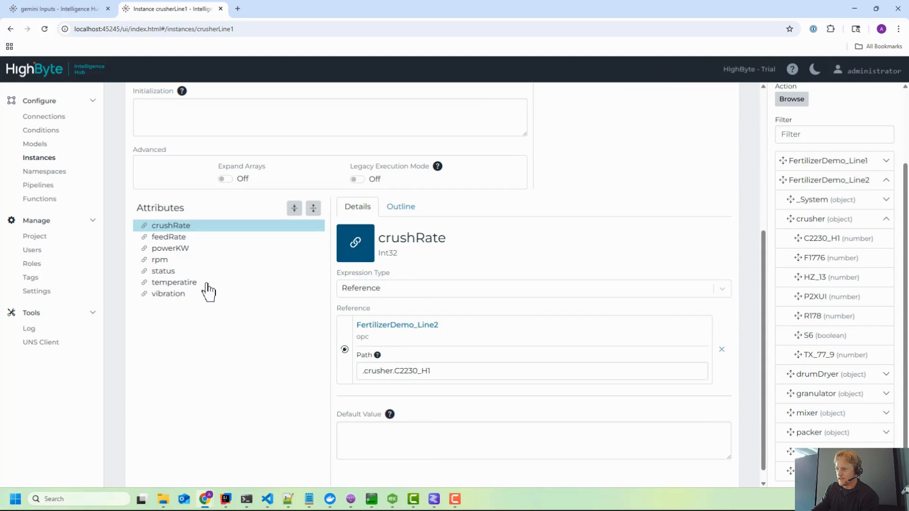
{"action": "left_click", "coordinate": [176, 238]}
Test the crusherLine1 instance and enlarge the results area to read the whole output
{"action": "scroll", "coordinate": [687, 227], "scroll_direction": "up", "scroll_amount": 4}
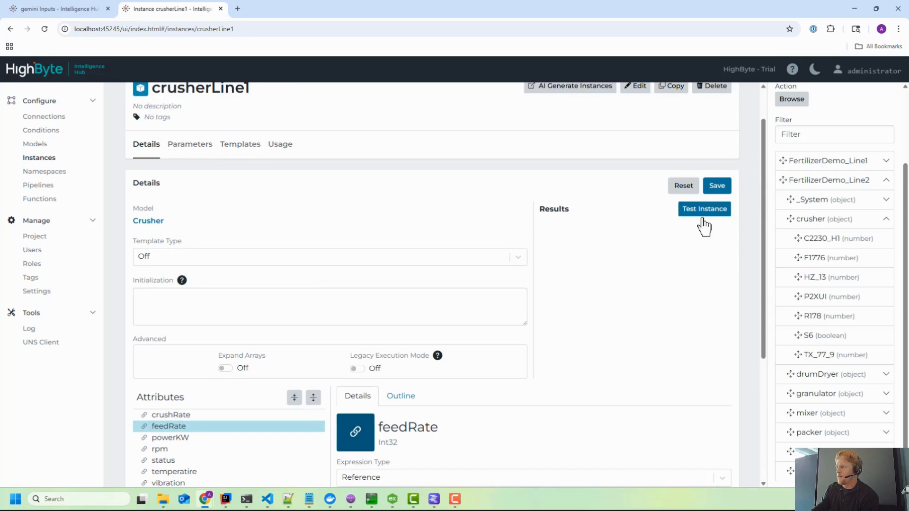
{"action": "left_click", "coordinate": [706, 216]}
{"action": "left_click_drag", "start_coordinate": [728, 283], "coordinate": [728, 336]}
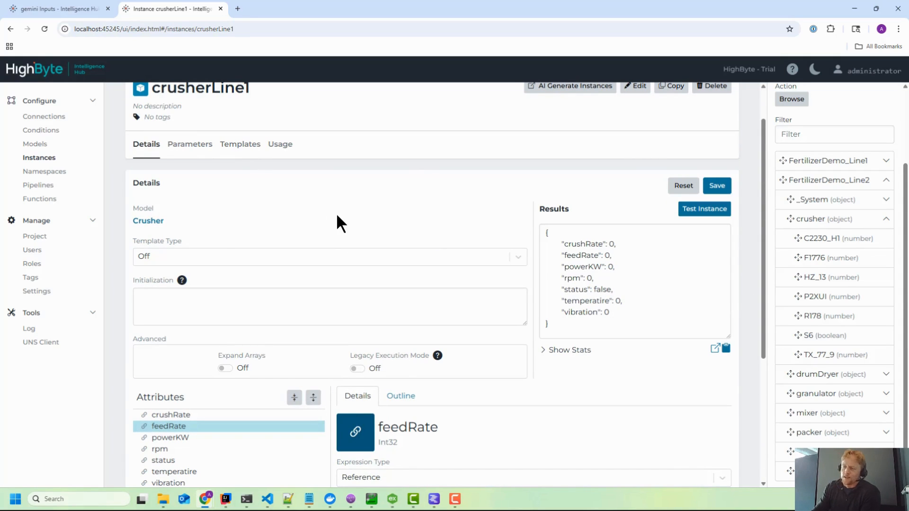
Start AI Generate Instances from crusherLine1 with the FertilizerDemo_Line2 reference as the source
{"action": "scroll", "coordinate": [336, 213], "scroll_direction": "up", "scroll_amount": 1}
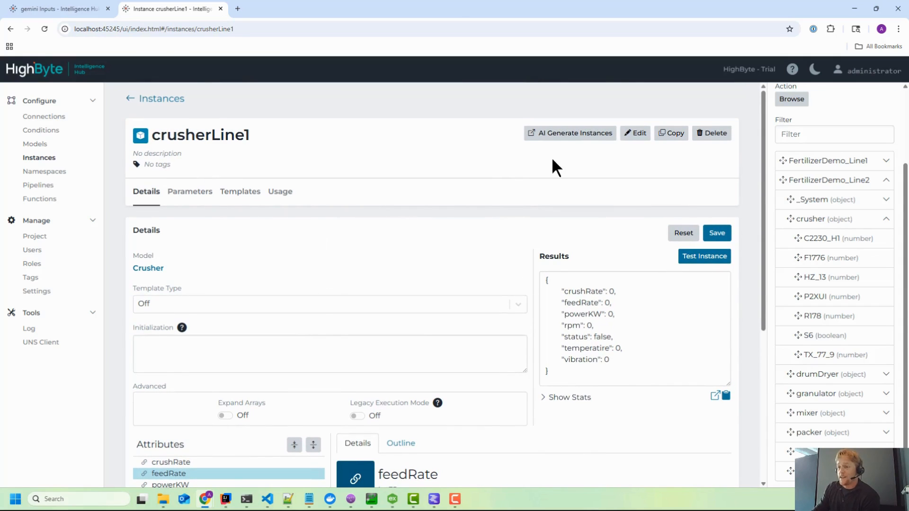
{"action": "left_click", "coordinate": [563, 135]}
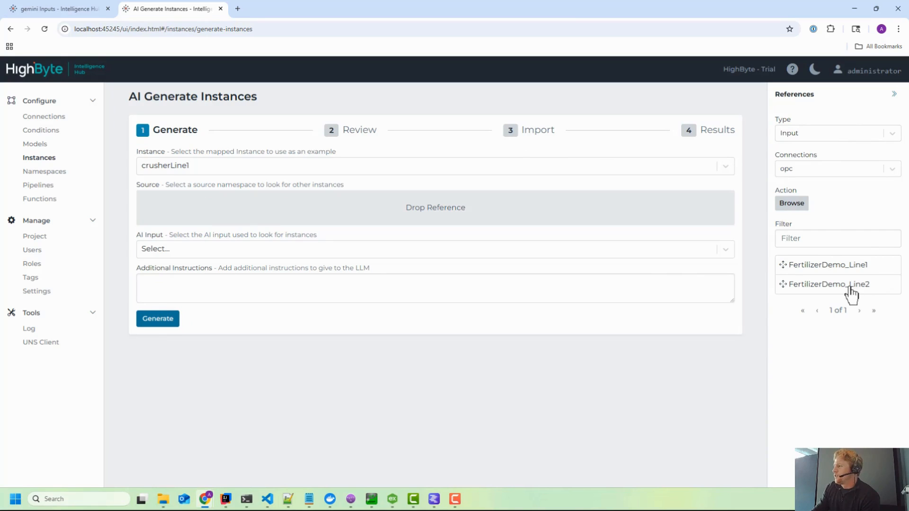
{"action": "left_click_drag", "start_coordinate": [851, 294], "coordinate": [376, 215]}
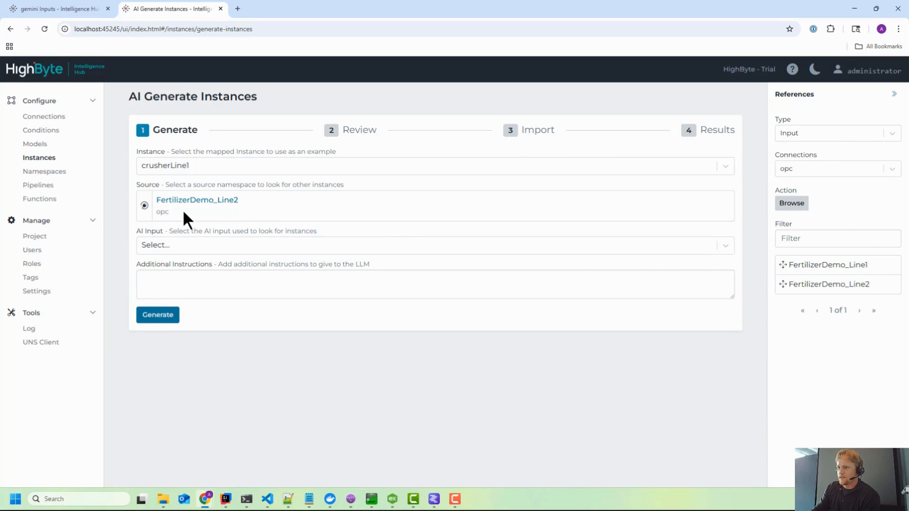
Check in KEPServerEX what the Line2 device contains, and return to the AI Generate Instances setup
{"action": "left_click", "coordinate": [393, 500]}
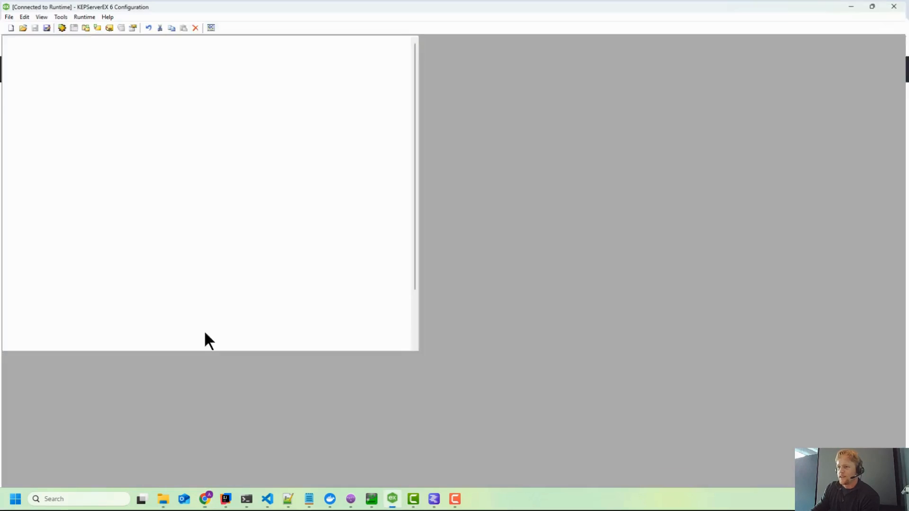
{"action": "left_click", "coordinate": [55, 147]}
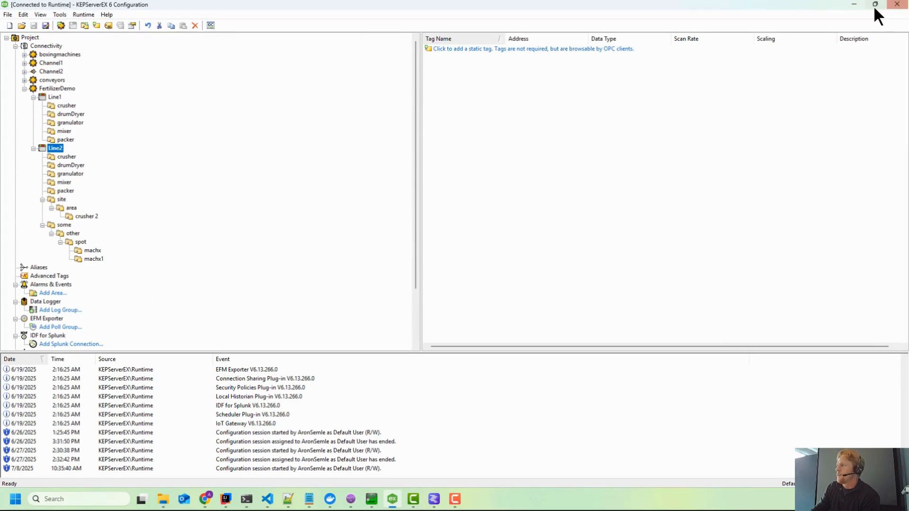
{"action": "left_click", "coordinate": [855, 6]}
Choose the OpenAI gpt4 input as the AI input and generate the instances
{"action": "left_click", "coordinate": [183, 245]}
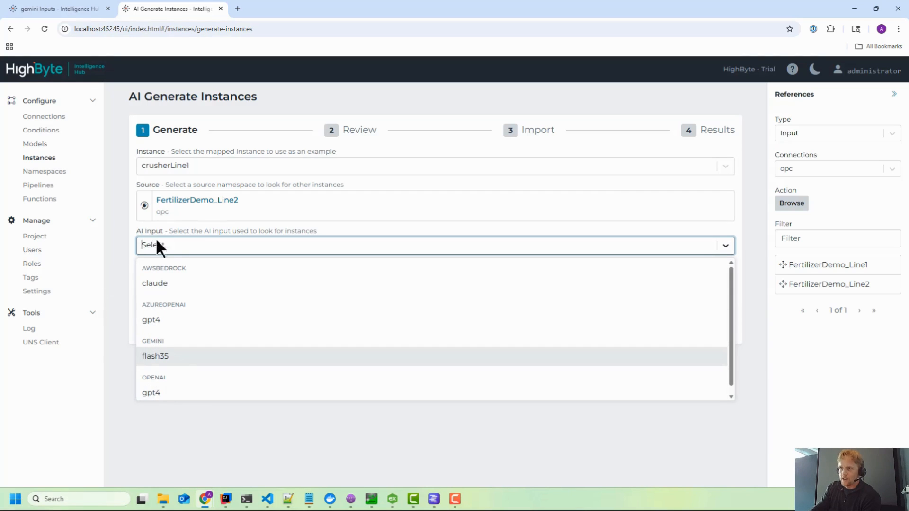
{"action": "left_click", "coordinate": [155, 391]}
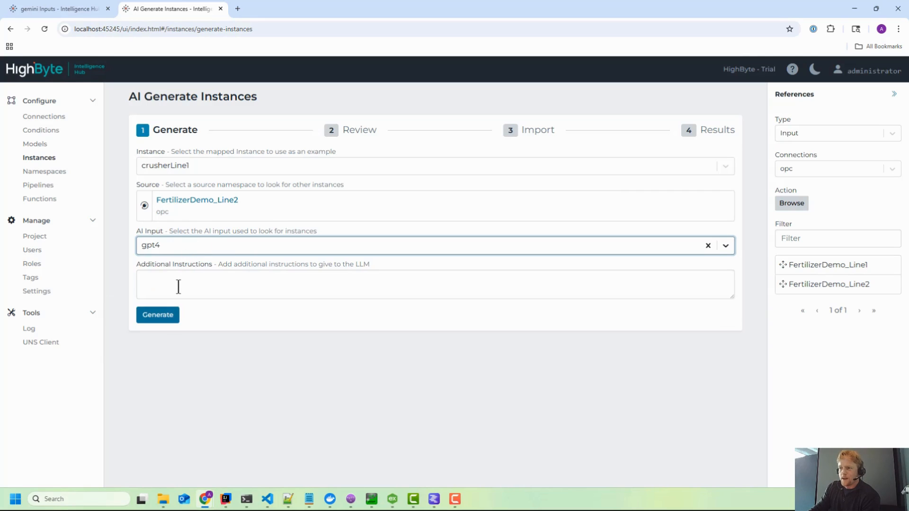
{"action": "left_click", "coordinate": [155, 319]}
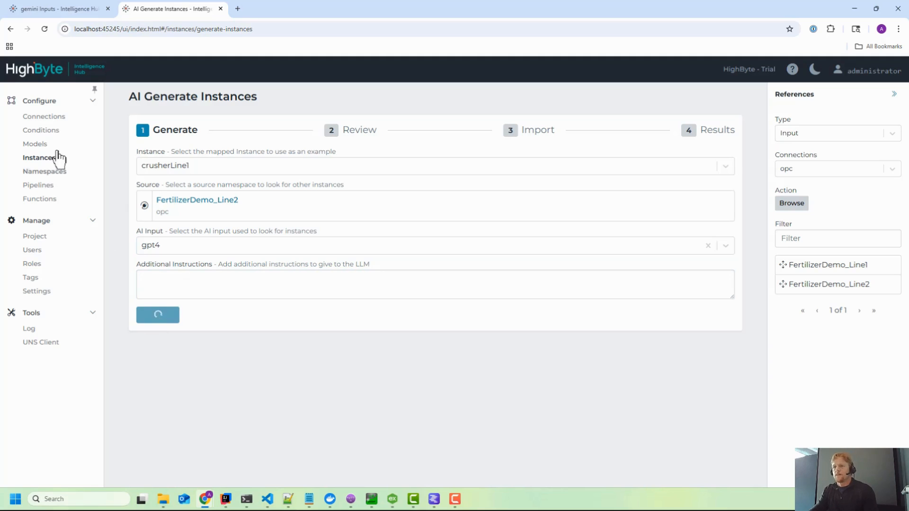
Open the Connections page in a new browser tab and log in
{"action": "middle_click", "coordinate": [54, 116]}
{"action": "left_click", "coordinate": [287, 7]}
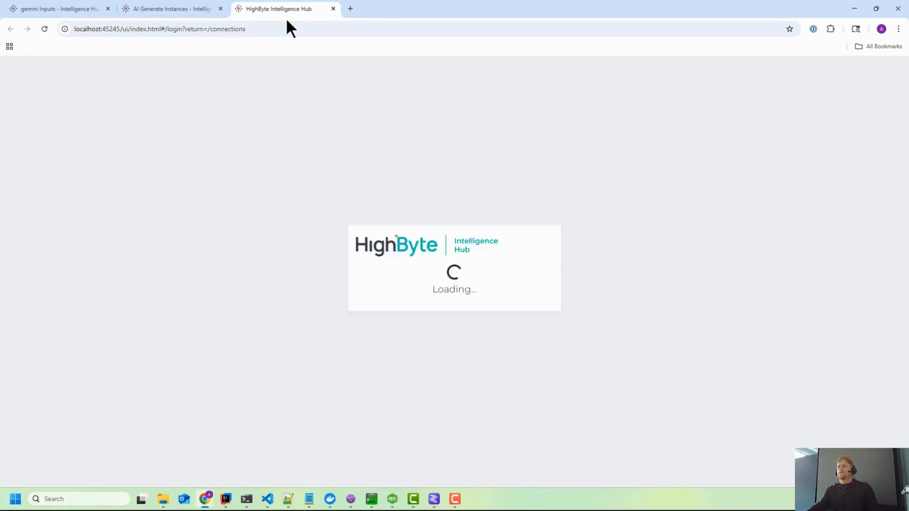
{"action": "left_click", "coordinate": [547, 331]}
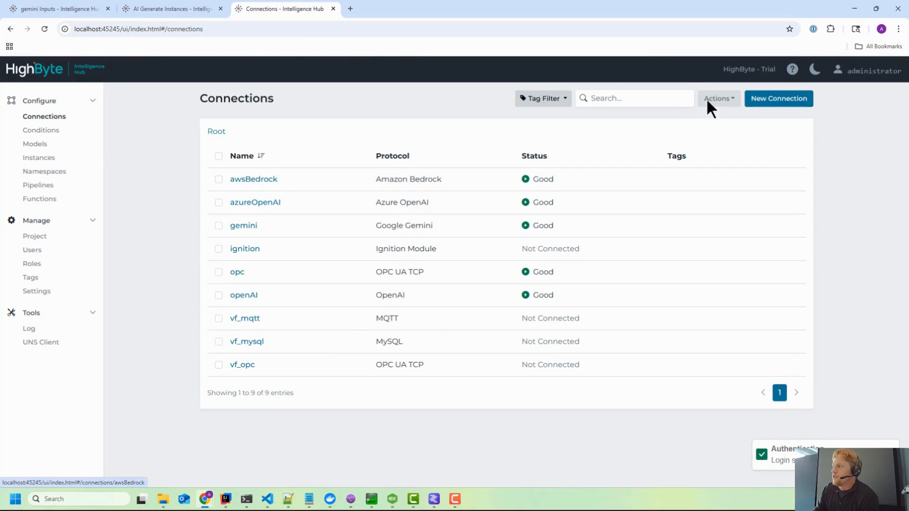
Start a new connection named asad and proceed to the protocol selection
{"action": "left_click", "coordinate": [771, 99]}
{"action": "left_click", "coordinate": [351, 152]}
{"action": "type", "text": "sqlite"}
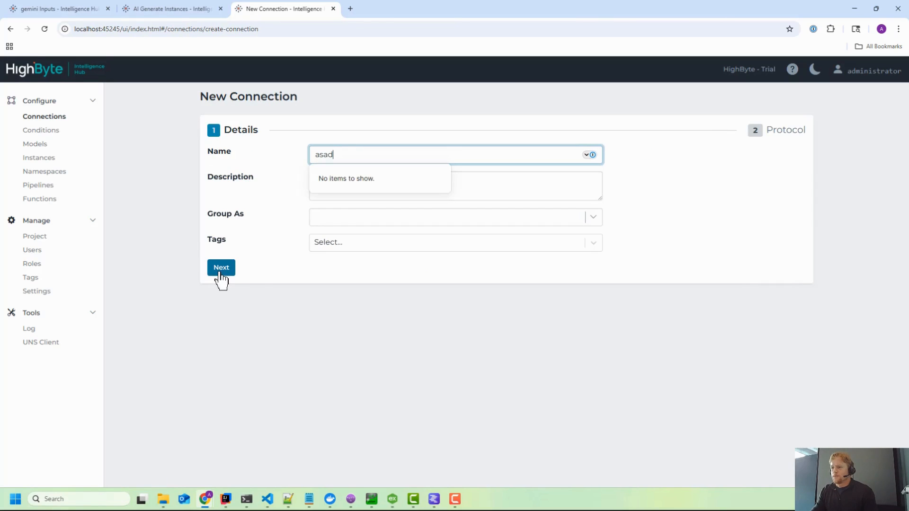
{"action": "left_click", "coordinate": [220, 284]}
Look through the available protocols for the AI connection types, first filtering by "AI"
{"action": "left_click", "coordinate": [321, 150]}
{"action": "type", "text": "AI"}
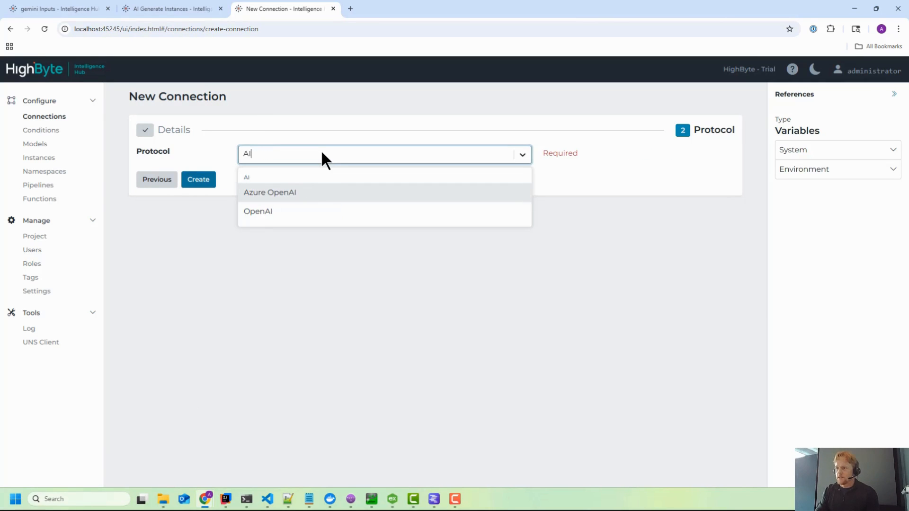
{"action": "key", "text": "BackSpace"}
{"action": "key", "text": "BackSpace"}
{"action": "scroll", "coordinate": [308, 194], "scroll_direction": "down", "scroll_amount": 15}
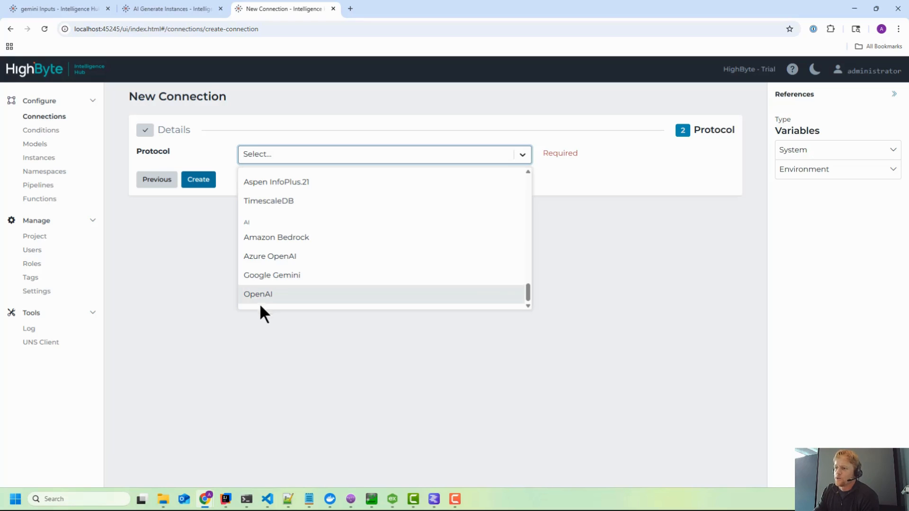
Review the AI protocols offered for the new connection once more without choosing one
{"action": "left_click", "coordinate": [180, 301]}
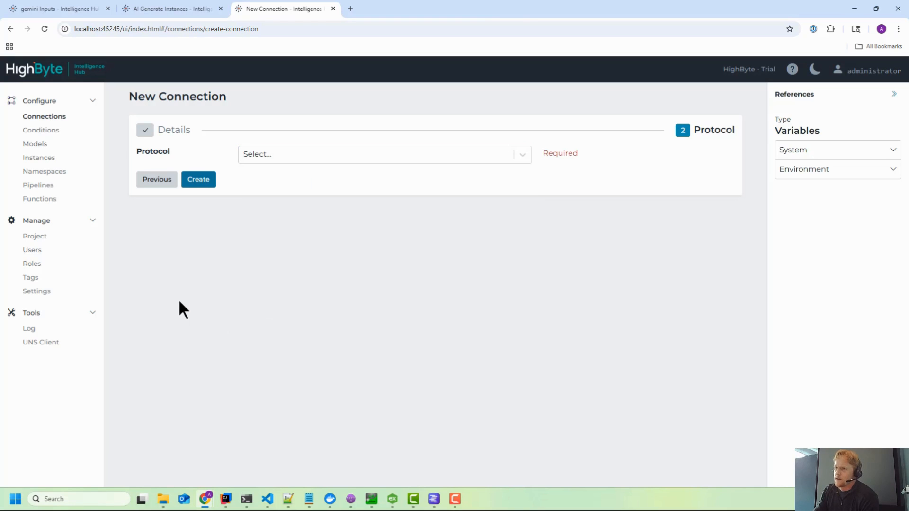
{"action": "left_click", "coordinate": [258, 154]}
{"action": "left_click_drag", "start_coordinate": [528, 178], "coordinate": [278, 286]}
{"action": "left_click", "coordinate": [195, 261]}
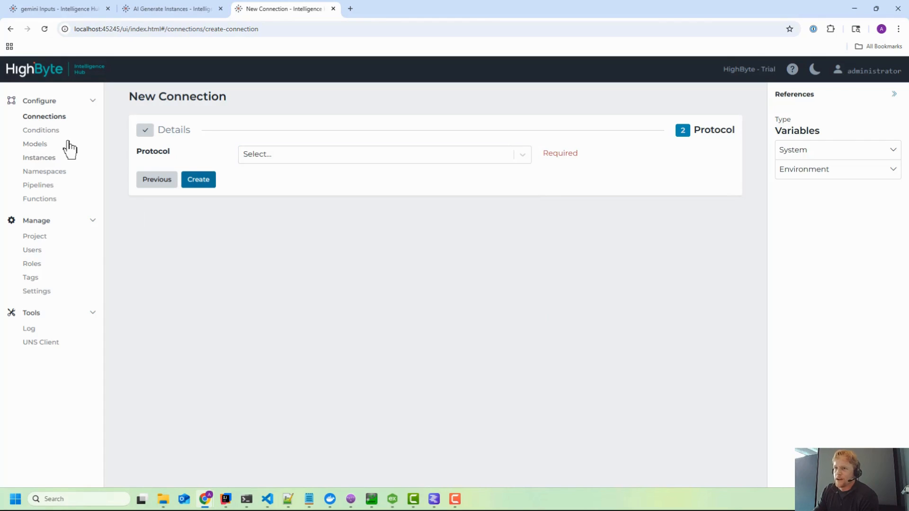
Leave the new connection for the Connections list, open awsBedrock and read the notice about use in production workflows
{"action": "left_click", "coordinate": [53, 119]}
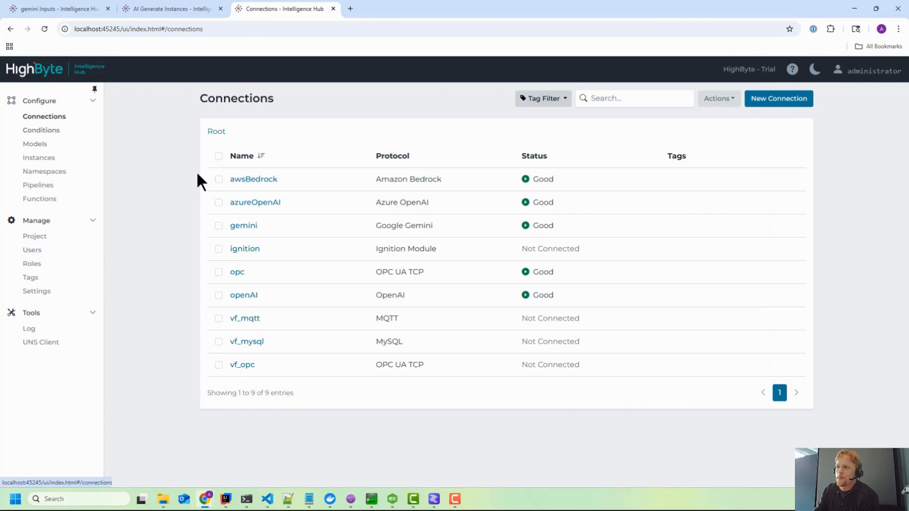
{"action": "left_click", "coordinate": [260, 179]}
{"action": "scroll", "coordinate": [211, 260], "scroll_direction": "down", "scroll_amount": 1}
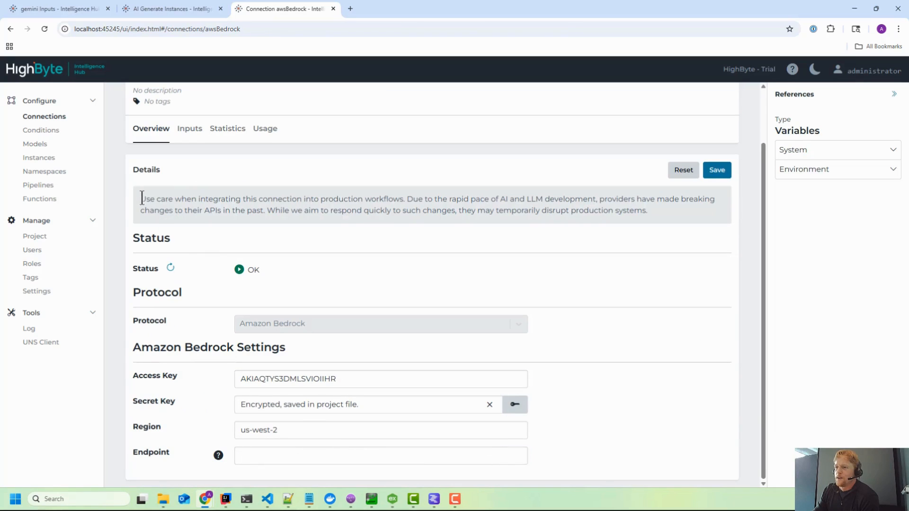
{"action": "left_click_drag", "start_coordinate": [140, 199], "coordinate": [666, 209]}
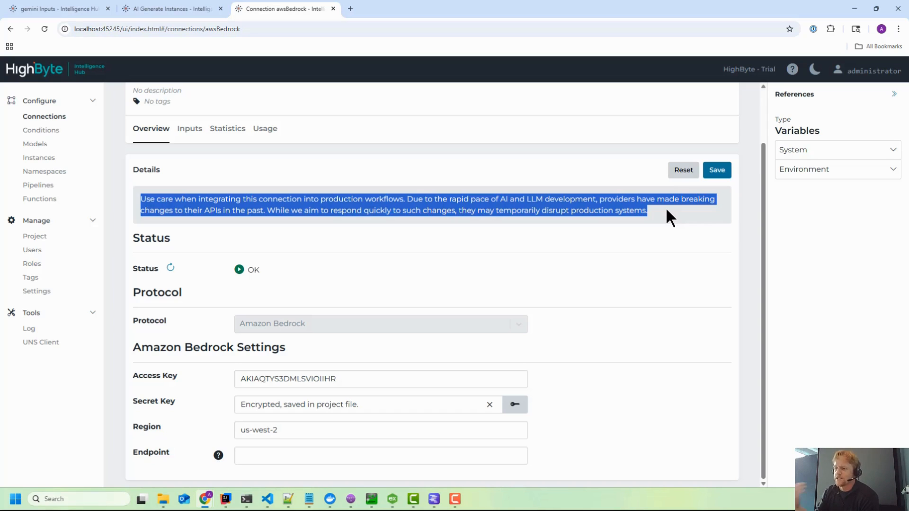
{"action": "left_click", "coordinate": [604, 229]}
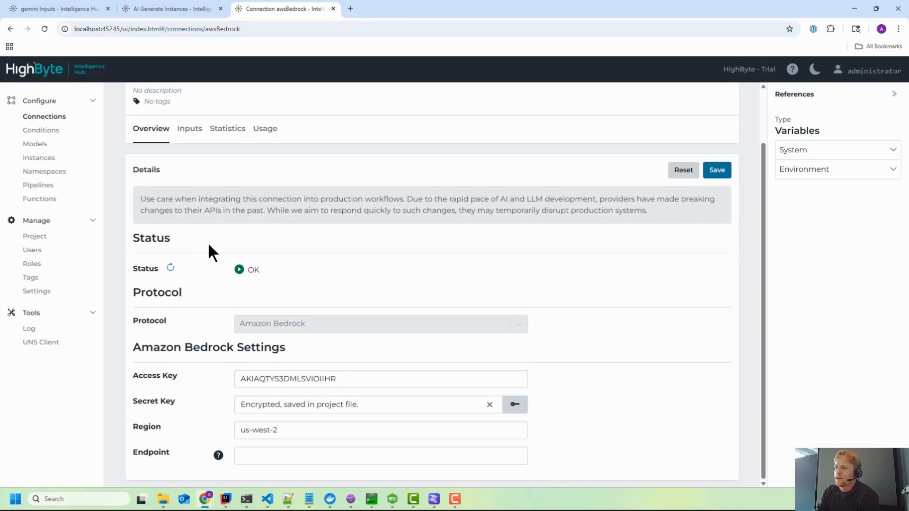
{"action": "scroll", "coordinate": [183, 218], "scroll_direction": "up", "scroll_amount": 1}
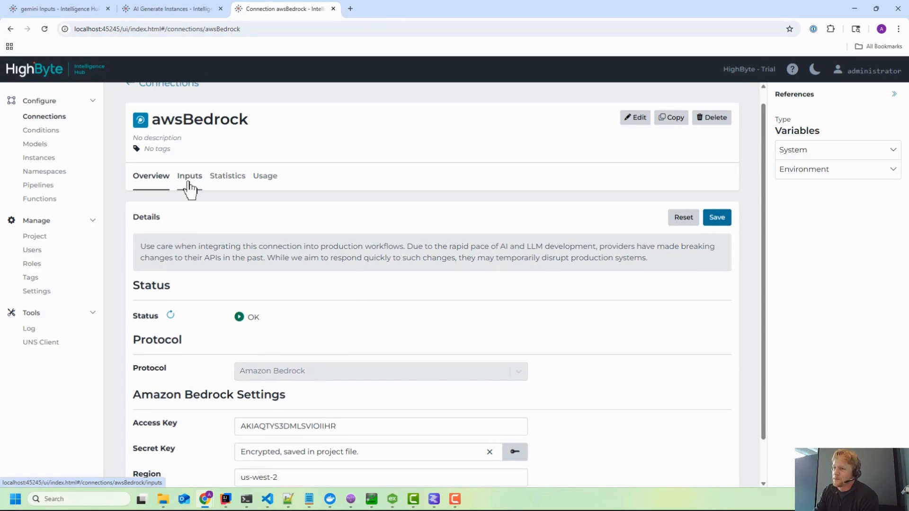
Open the claude input of the awsBedrock connection and examine its Model ID, Instruction and Message fields
{"action": "left_click", "coordinate": [189, 188]}
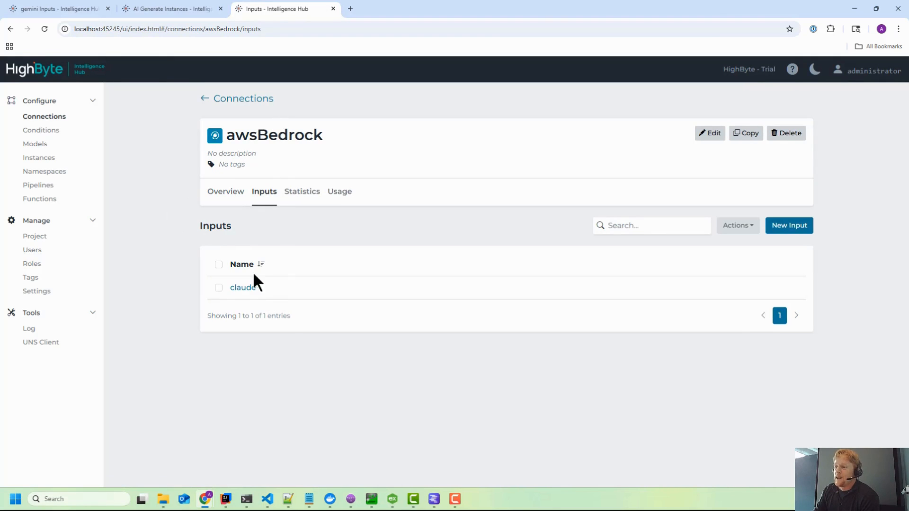
{"action": "left_click", "coordinate": [243, 288]}
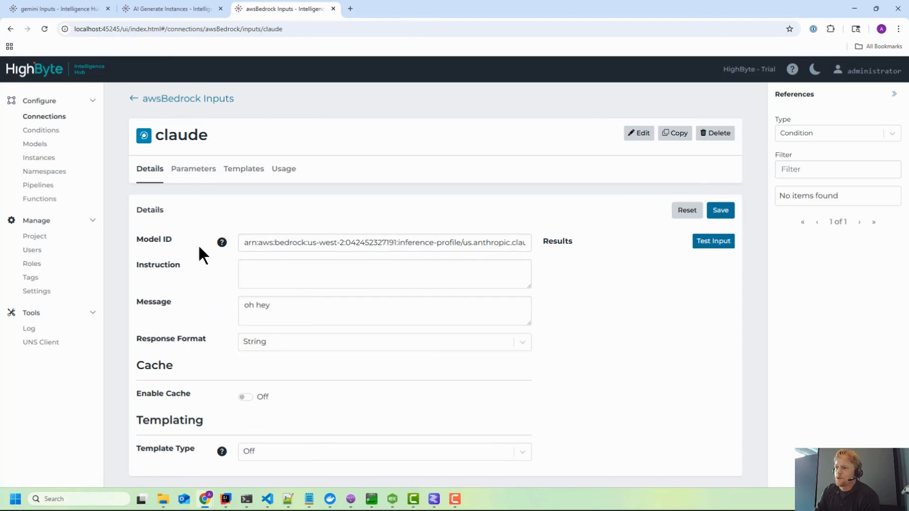
{"action": "left_click_drag", "start_coordinate": [245, 243], "coordinate": [504, 262]}
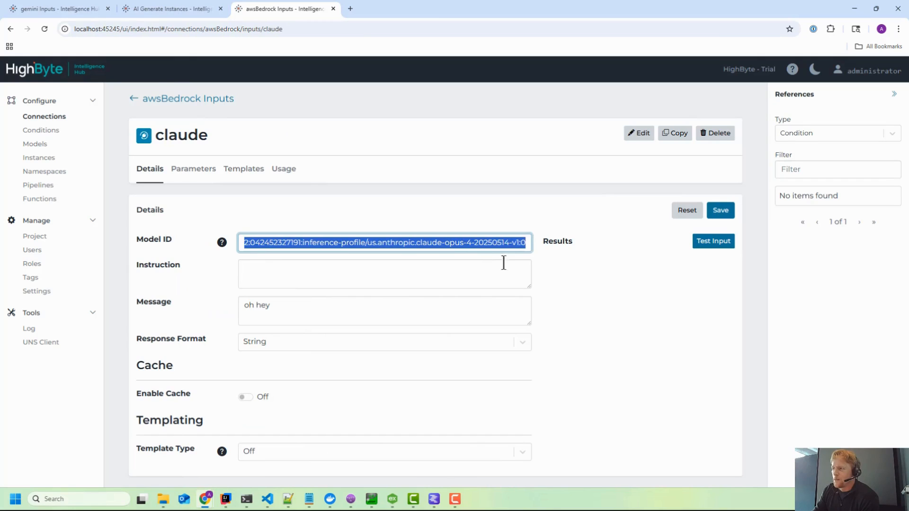
{"action": "left_click", "coordinate": [468, 247]}
{"action": "left_click", "coordinate": [279, 268]}
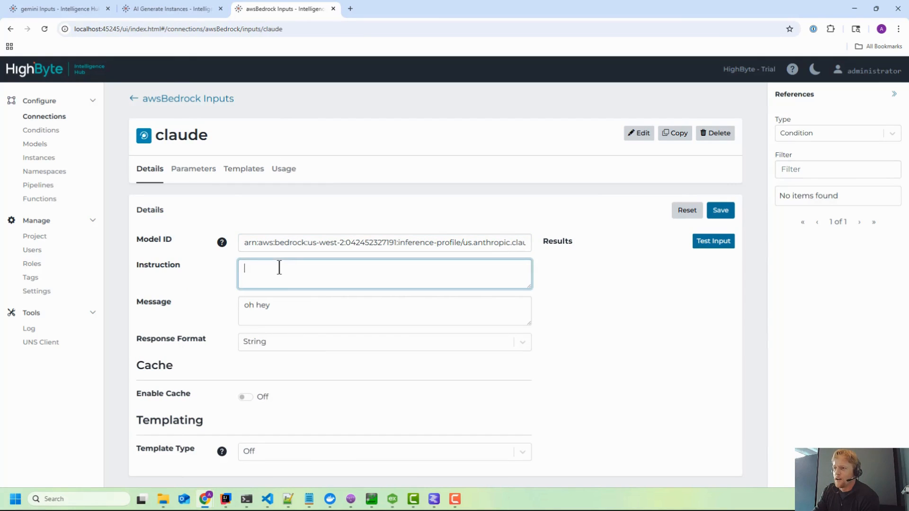
{"action": "triple_click", "coordinate": [279, 305]}
{"action": "left_click", "coordinate": [277, 306]}
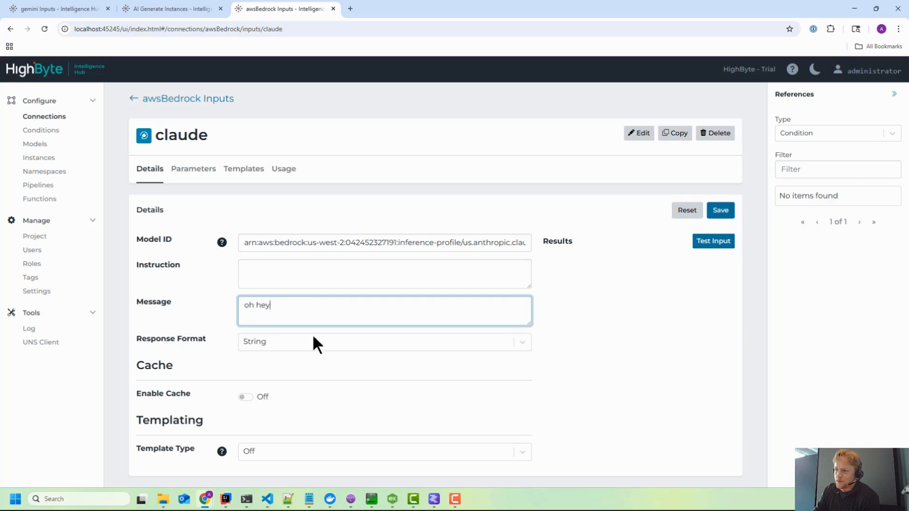
Choose String as the claude input's response format, test the input with the message "oh hey" and read the reply
{"action": "left_click", "coordinate": [276, 341]}
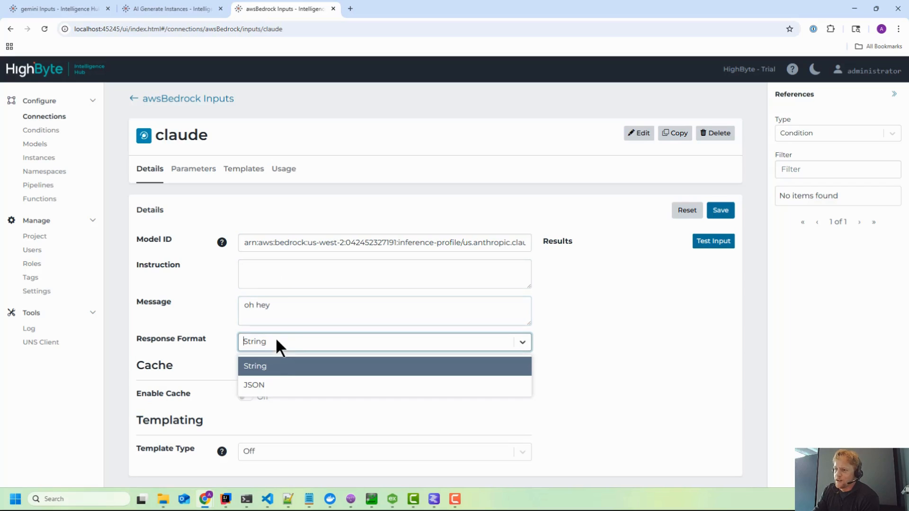
{"action": "left_click", "coordinate": [260, 366]}
{"action": "left_click", "coordinate": [709, 244]}
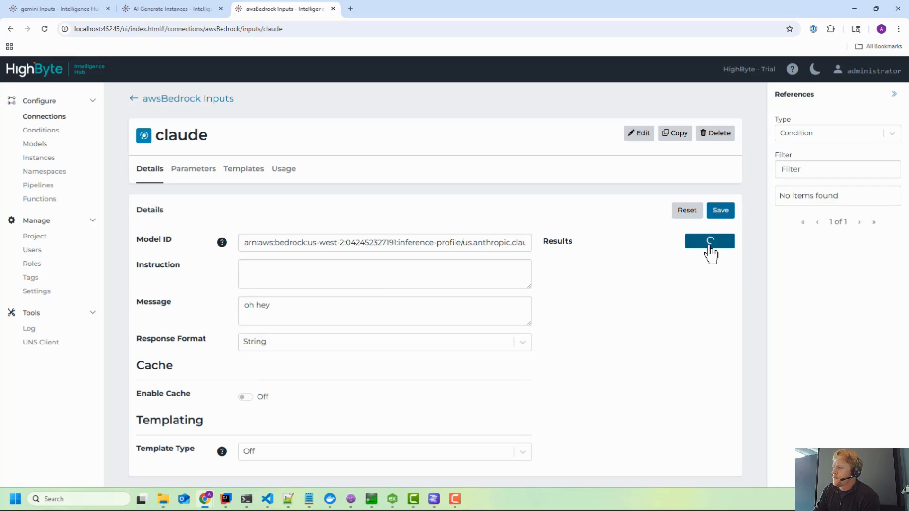
{"action": "left_click_drag", "start_coordinate": [300, 315], "coordinate": [210, 304]}
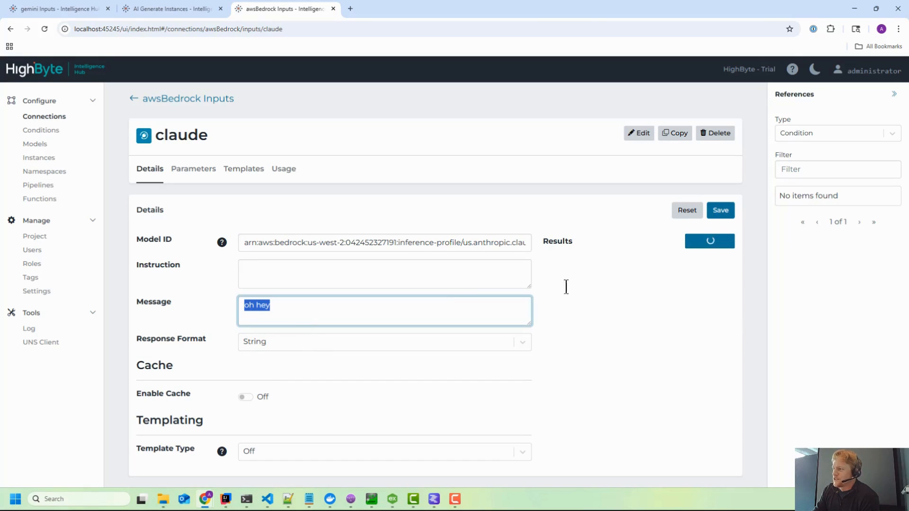
{"action": "left_click_drag", "start_coordinate": [619, 291], "coordinate": [279, 313]}
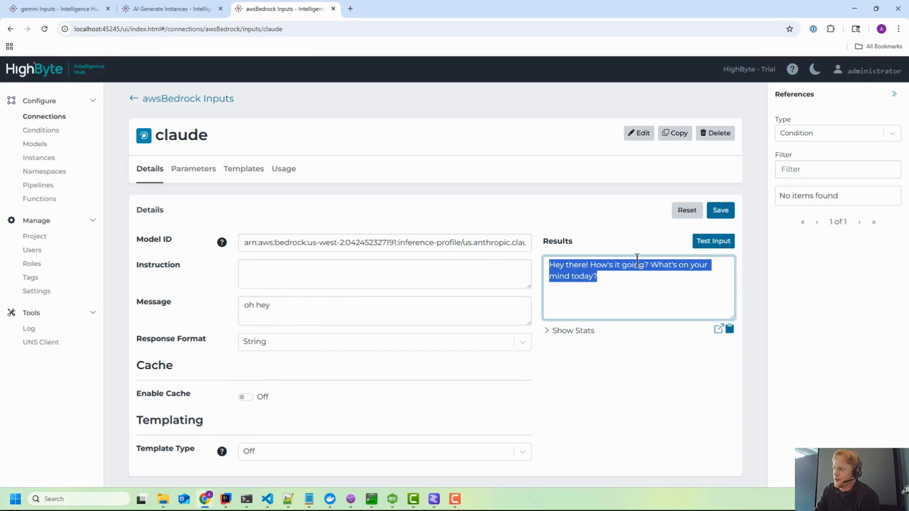
{"action": "left_click", "coordinate": [667, 349]}
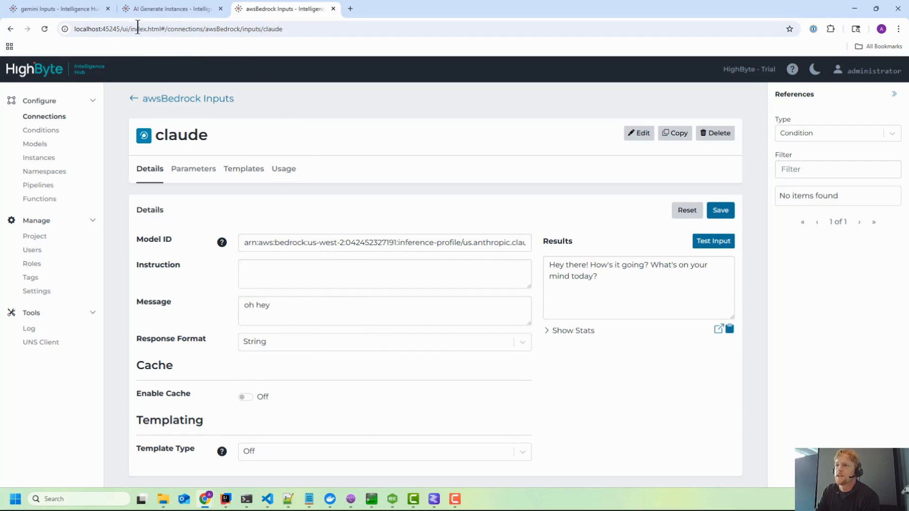
Check the generated instances review, then return to the claude input and examine its full Model ID
{"action": "left_click", "coordinate": [149, 9]}
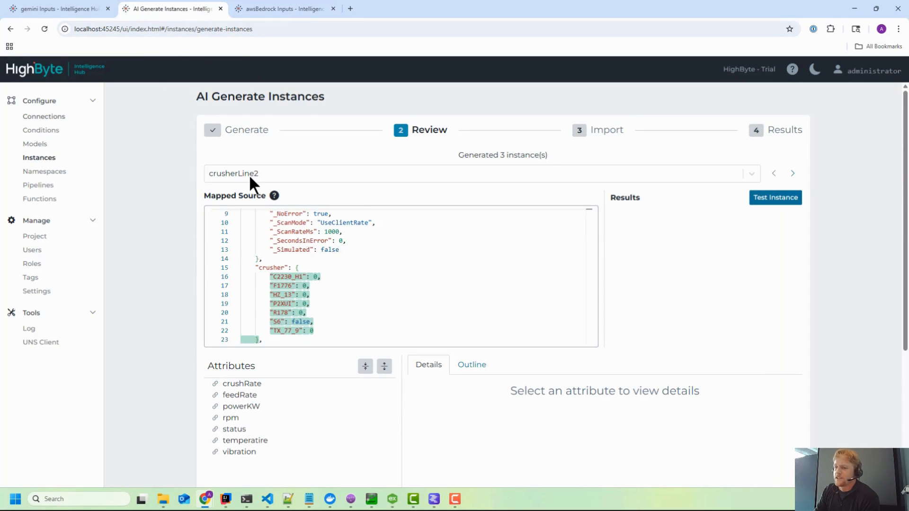
{"action": "left_click", "coordinate": [303, 8]}
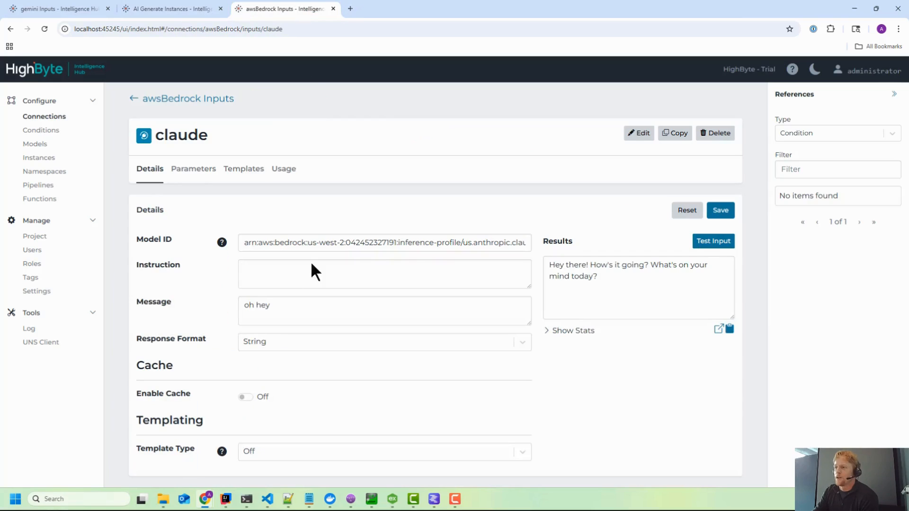
{"action": "left_click_drag", "start_coordinate": [247, 242], "coordinate": [547, 246]}
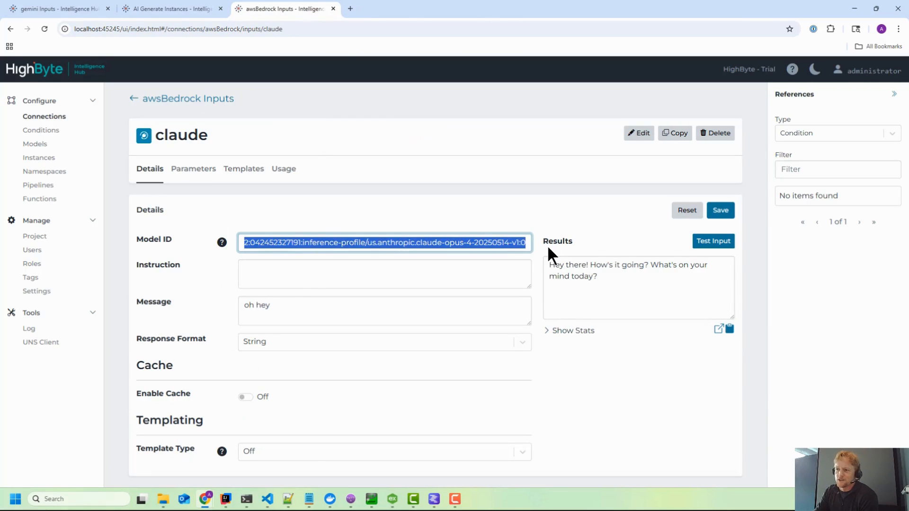
{"action": "left_click", "coordinate": [442, 276]}
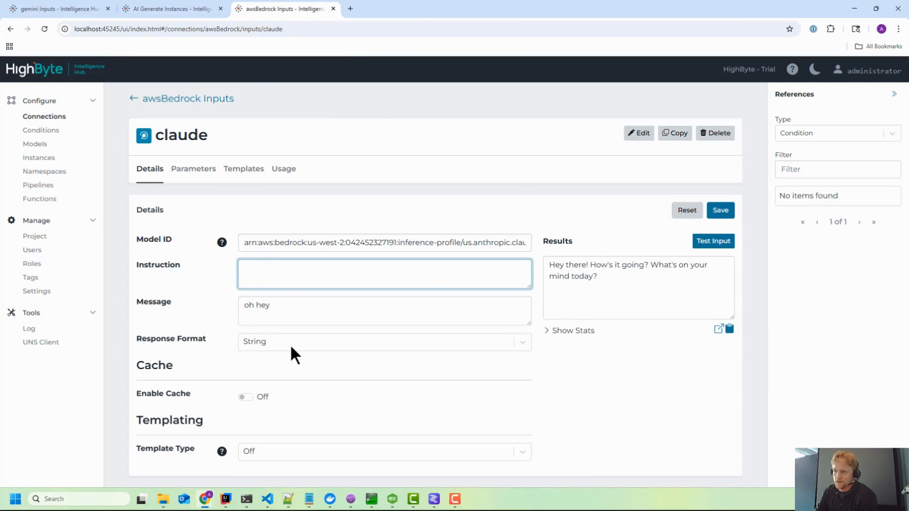
{"action": "left_click_drag", "start_coordinate": [245, 242], "coordinate": [566, 239]}
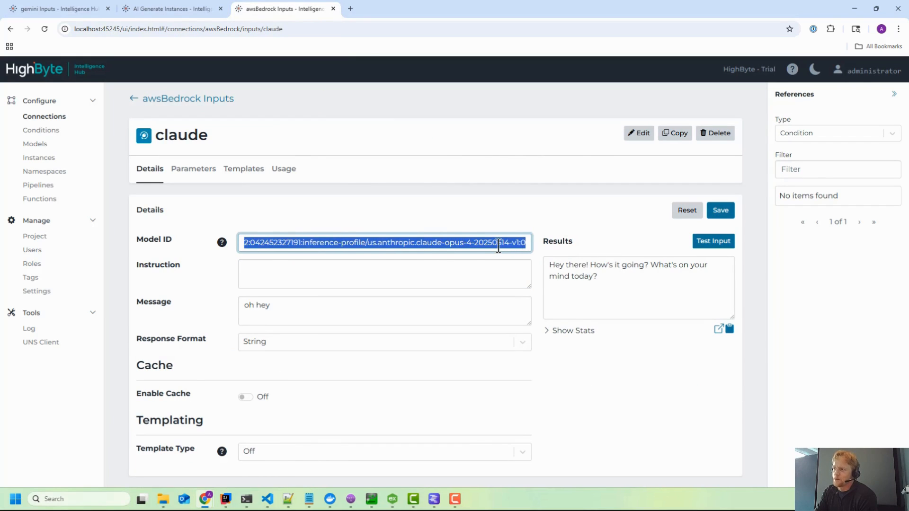
Return to the AI Generate Instances review and examine the mapped source of crusherLine3, then that of crusherLine4
{"action": "left_click", "coordinate": [167, 8]}
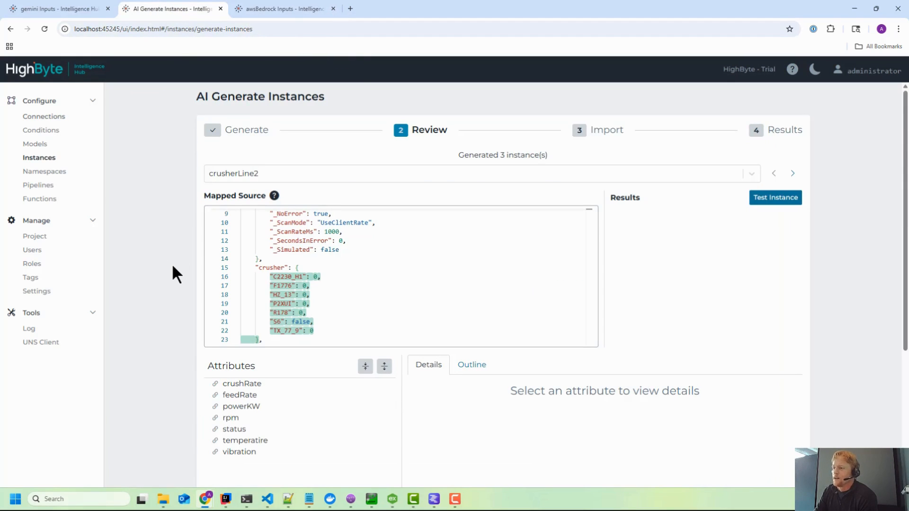
{"action": "left_click", "coordinate": [308, 179]}
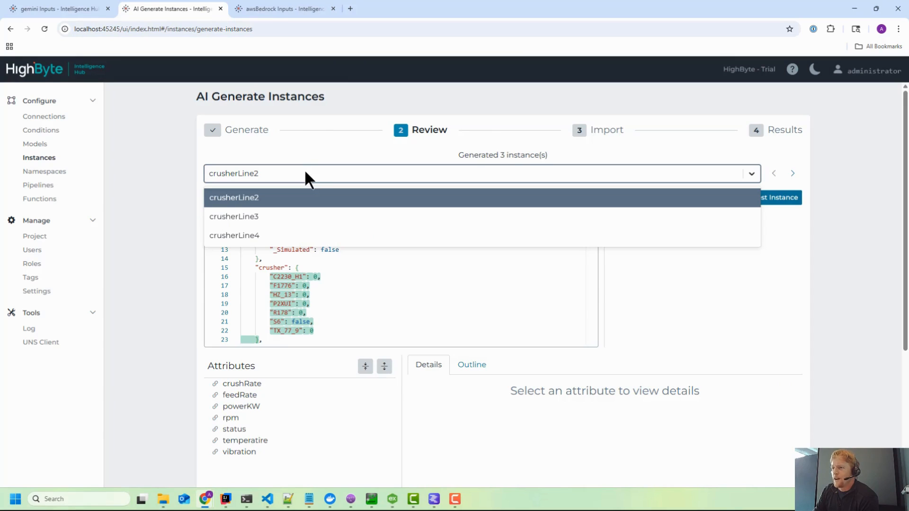
{"action": "left_click", "coordinate": [262, 216]}
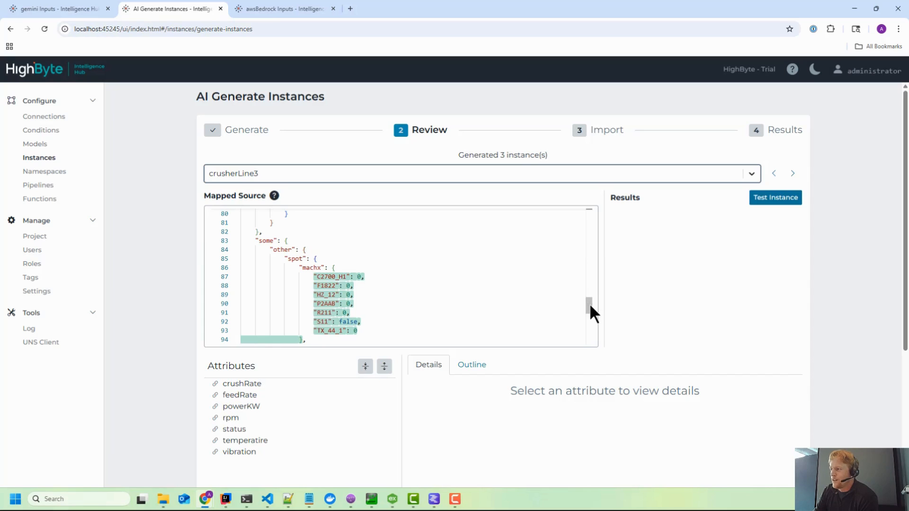
{"action": "mouse_move", "coordinate": [590, 307]}
{"action": "left_mouse_down"}
{"action": "mouse_move", "coordinate": [589, 215]}
{"action": "mouse_move", "coordinate": [599, 314]}
{"action": "left_mouse_up"}
{"action": "left_click", "coordinate": [335, 232]}
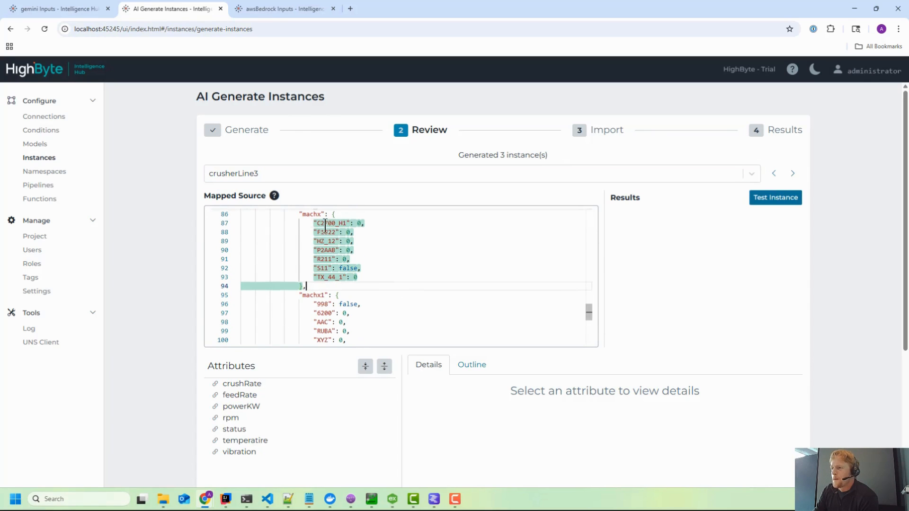
{"action": "left_click", "coordinate": [286, 169]}
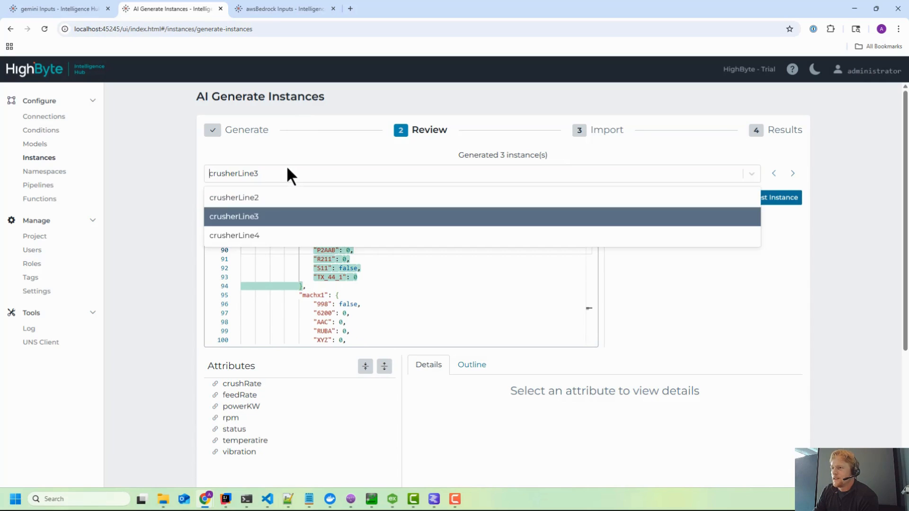
{"action": "left_click", "coordinate": [281, 235]}
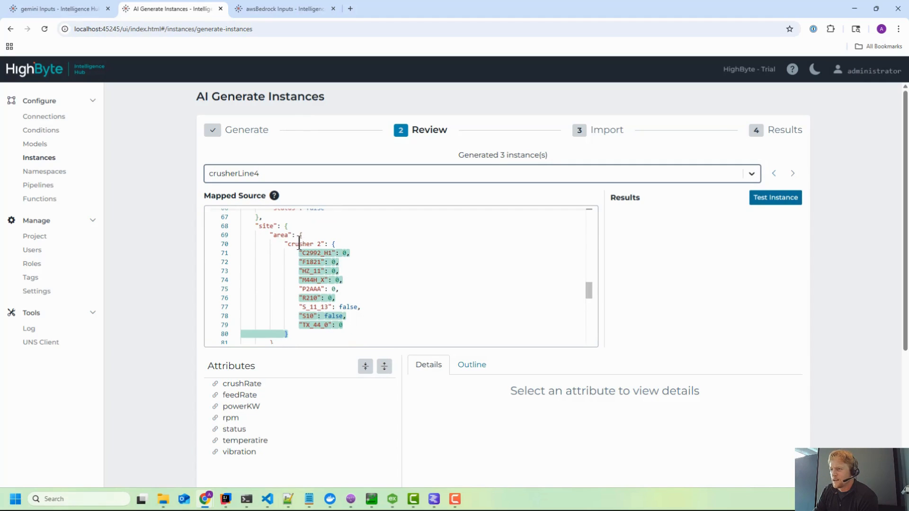
{"action": "scroll", "coordinate": [312, 269], "scroll_direction": "down", "scroll_amount": 1}
Go back through crusherLine3 to crusherLine2 and examine the highlighted crusher tags in crusherLine2's mapped source
{"action": "left_click", "coordinate": [307, 173]}
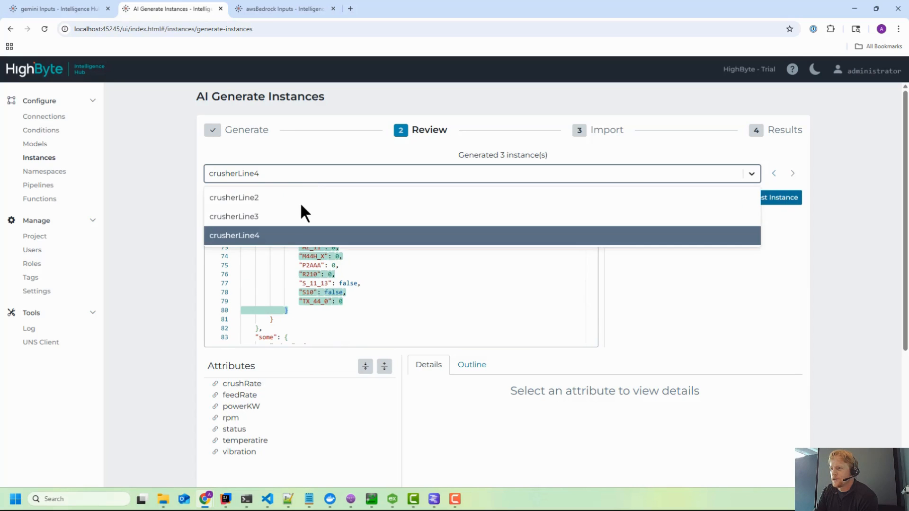
{"action": "left_click", "coordinate": [295, 214]}
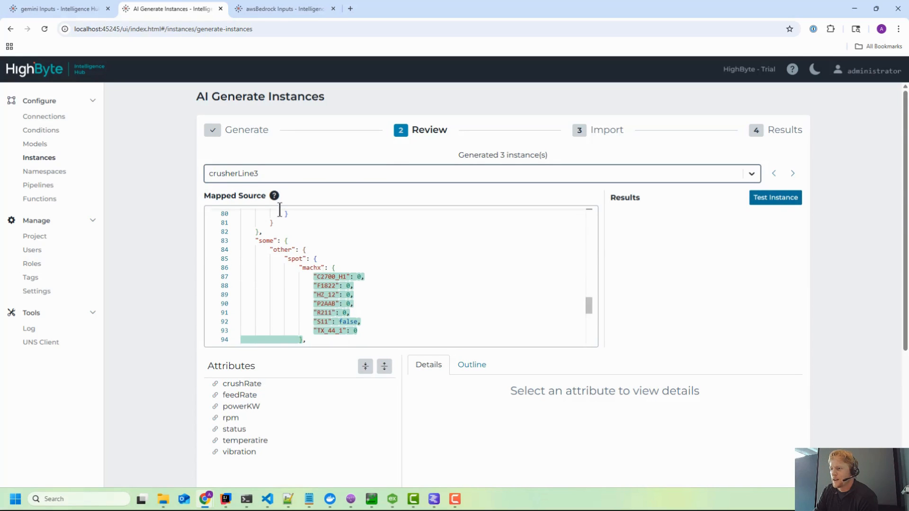
{"action": "left_click", "coordinate": [269, 174]}
{"action": "left_click", "coordinate": [259, 194]}
{"action": "scroll", "coordinate": [265, 265], "scroll_direction": "down", "scroll_amount": 1}
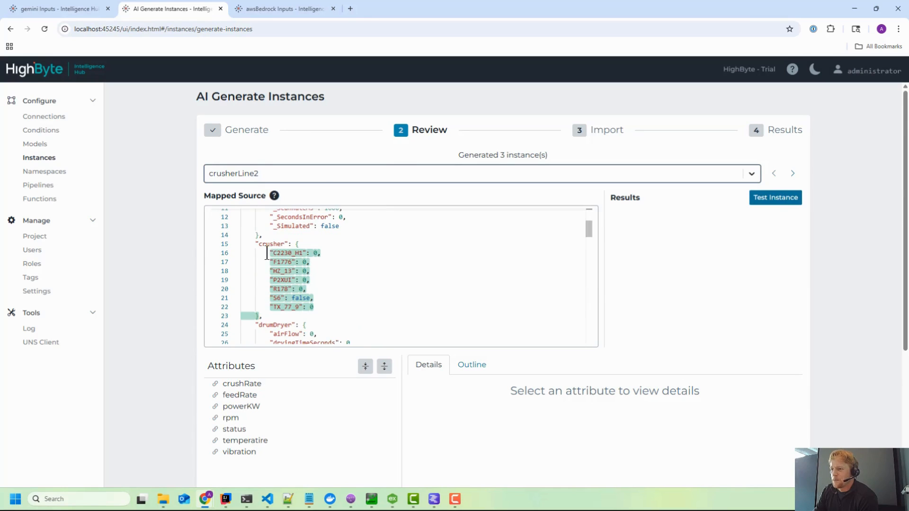
{"action": "left_click_drag", "start_coordinate": [270, 253], "coordinate": [325, 305]}
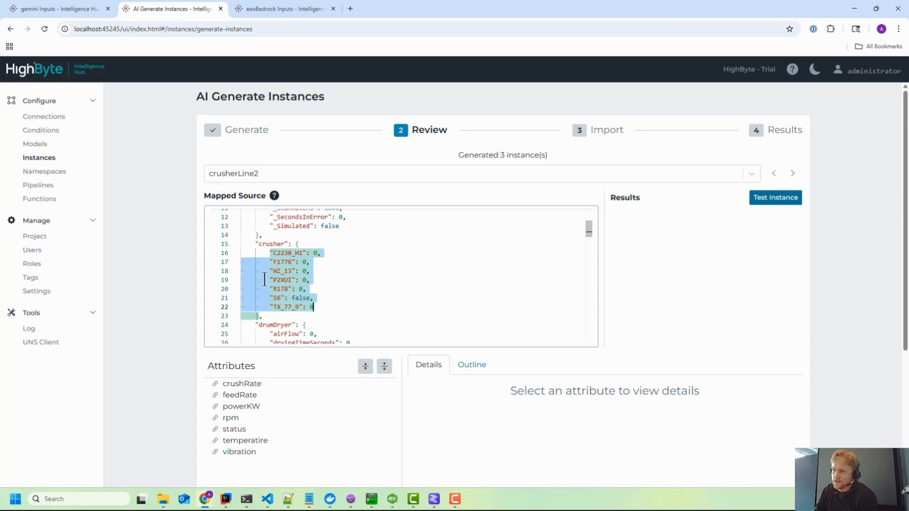
{"action": "scroll", "coordinate": [364, 298], "scroll_direction": "down", "scroll_amount": 1}
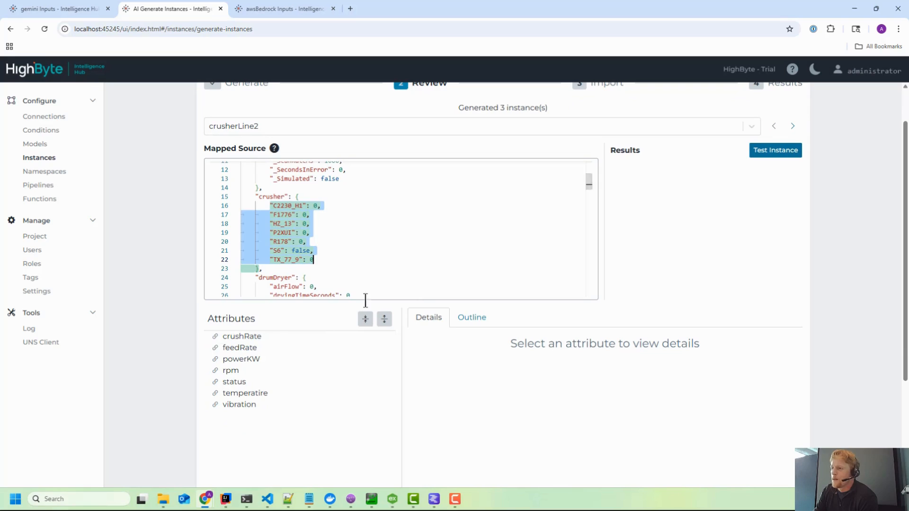
Select the generated crusherLine3 instance and test it
{"action": "left_click", "coordinate": [271, 125]}
{"action": "left_click", "coordinate": [260, 170]}
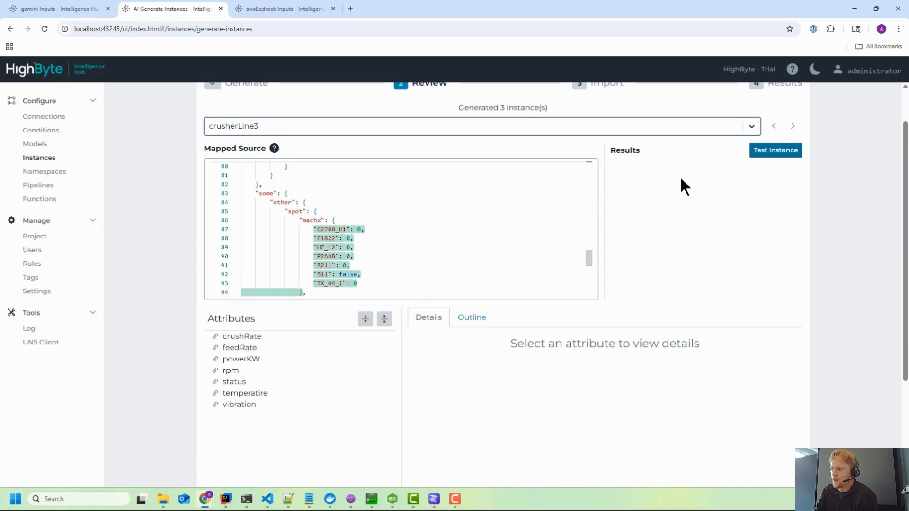
{"action": "left_click", "coordinate": [780, 151]}
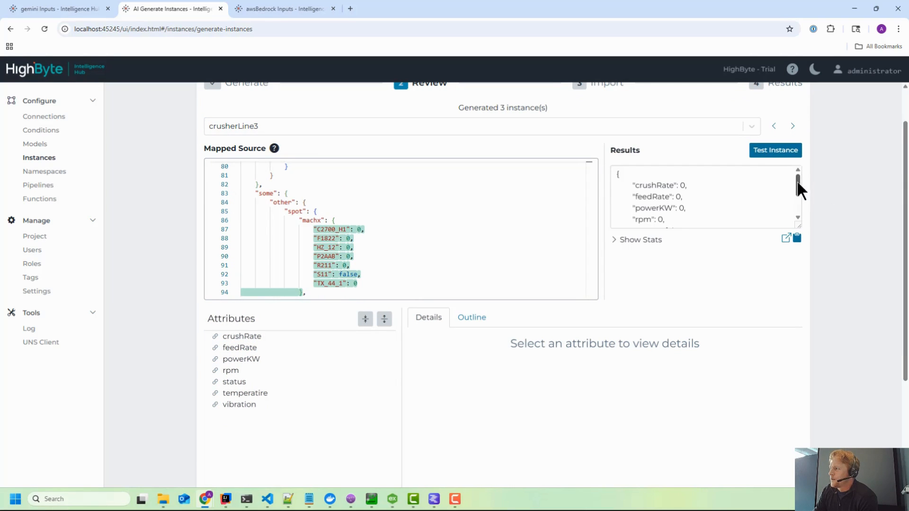
Examine the reference details mapped to crusherLine3's powerKW, status and vibration attributes
{"action": "scroll", "coordinate": [797, 181], "scroll_direction": "down", "scroll_amount": 2}
{"action": "left_click", "coordinate": [227, 359]}
{"action": "scroll", "coordinate": [540, 368], "scroll_direction": "down", "scroll_amount": 3}
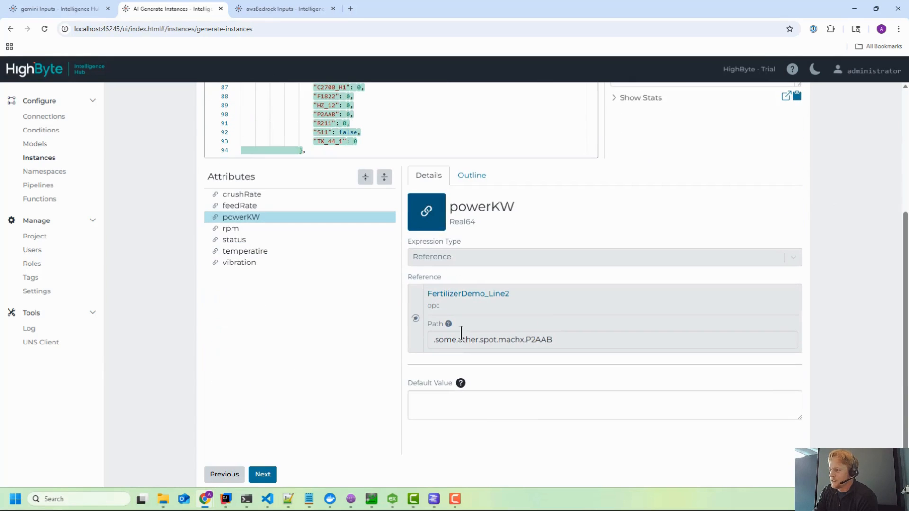
{"action": "left_click", "coordinate": [242, 240]}
{"action": "left_click", "coordinate": [242, 262]}
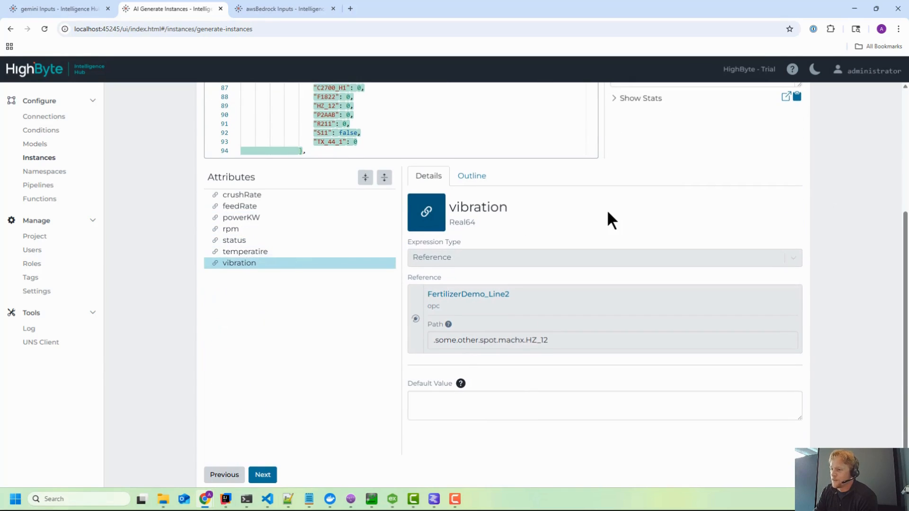
{"action": "scroll", "coordinate": [608, 211], "scroll_direction": "up", "scroll_amount": 5}
{"action": "scroll", "coordinate": [608, 211], "scroll_direction": "down", "scroll_amount": 5}
Look at the import selection, then return to the review and examine the mapped sources of crusherLine2 and crusherLine3
{"action": "left_click", "coordinate": [264, 464]}
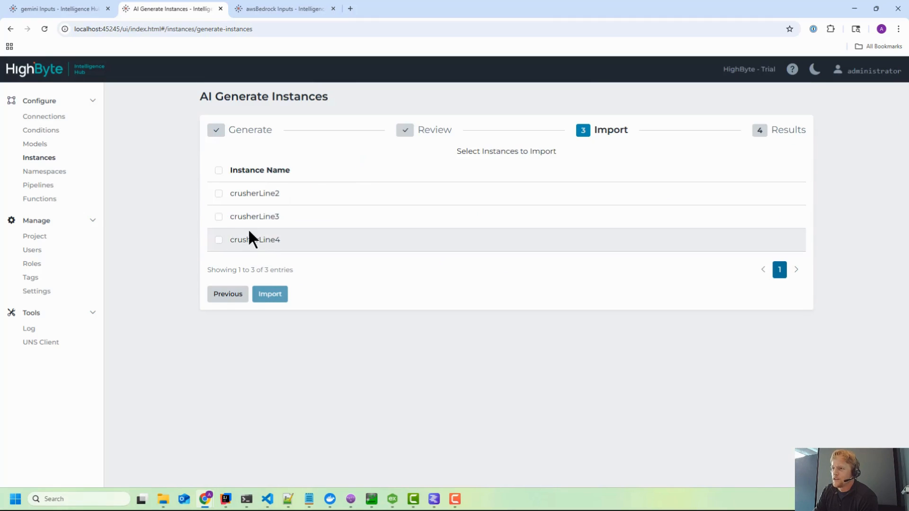
{"action": "left_click", "coordinate": [237, 303]}
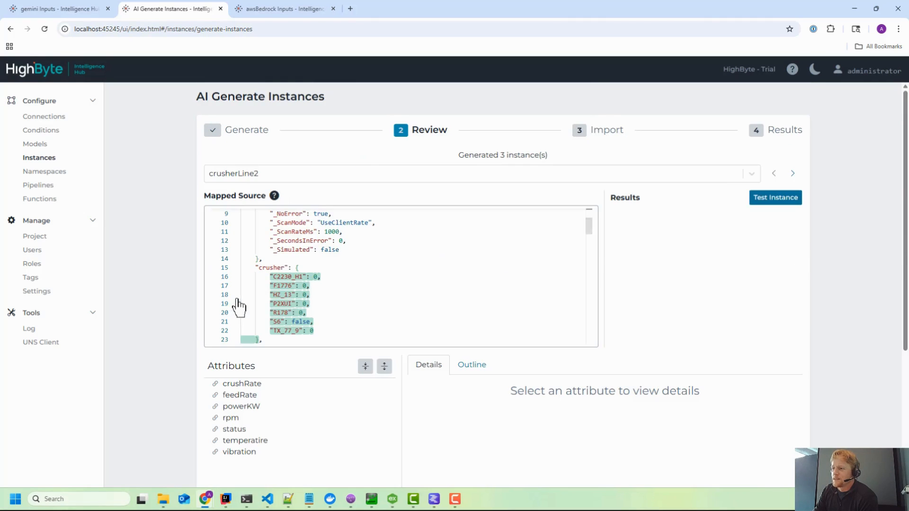
{"action": "left_click", "coordinate": [290, 176]}
{"action": "left_click", "coordinate": [278, 196]}
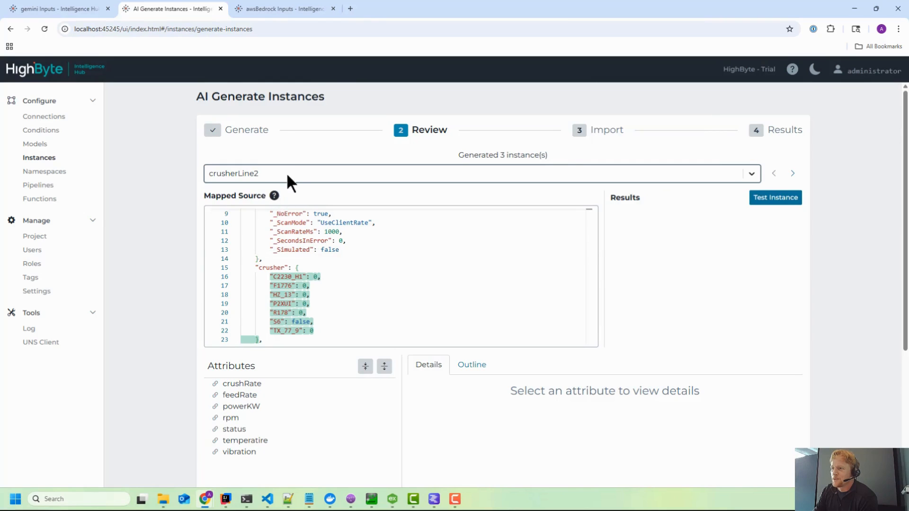
{"action": "left_click", "coordinate": [286, 174]}
{"action": "left_click", "coordinate": [276, 215]}
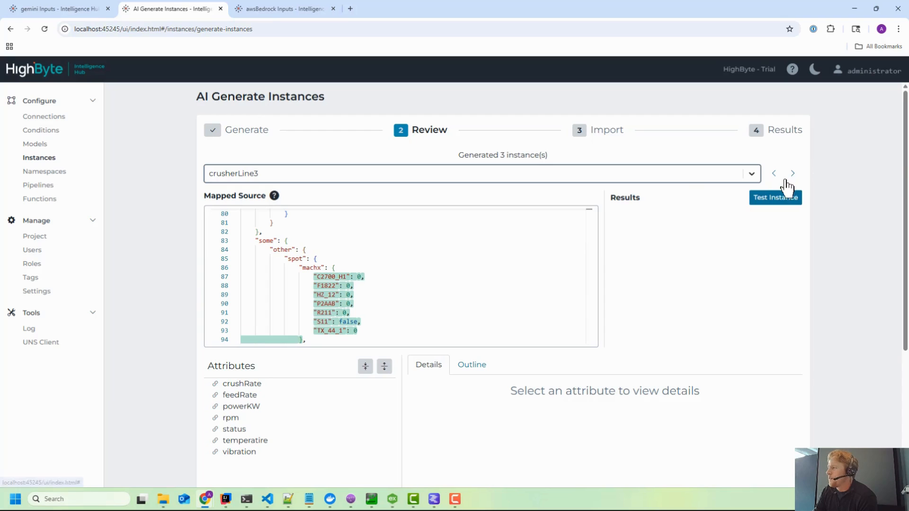
Import only the generated instances crusherLine3 and crusherLine4, and expand the list of successful imports
{"action": "scroll", "coordinate": [327, 436], "scroll_direction": "down", "scroll_amount": 5}
{"action": "left_click", "coordinate": [263, 464]}
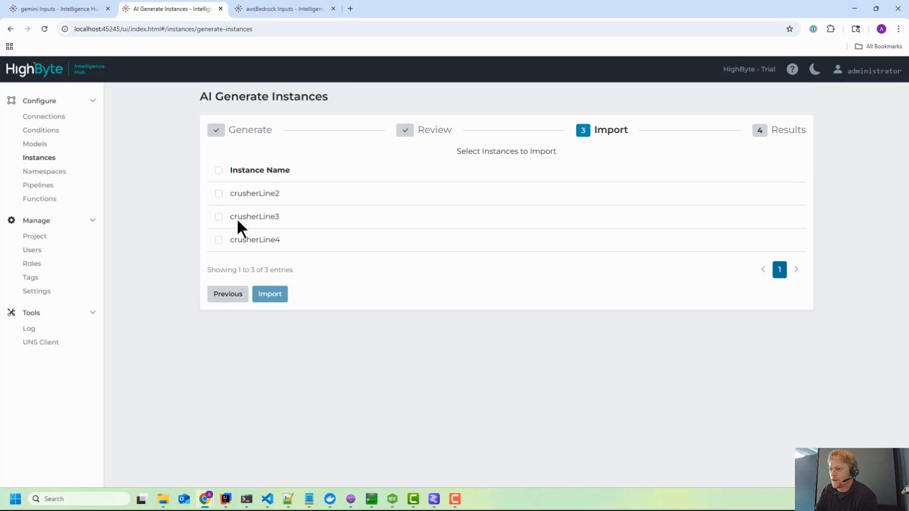
{"action": "left_click", "coordinate": [218, 217]}
{"action": "left_click", "coordinate": [219, 240]}
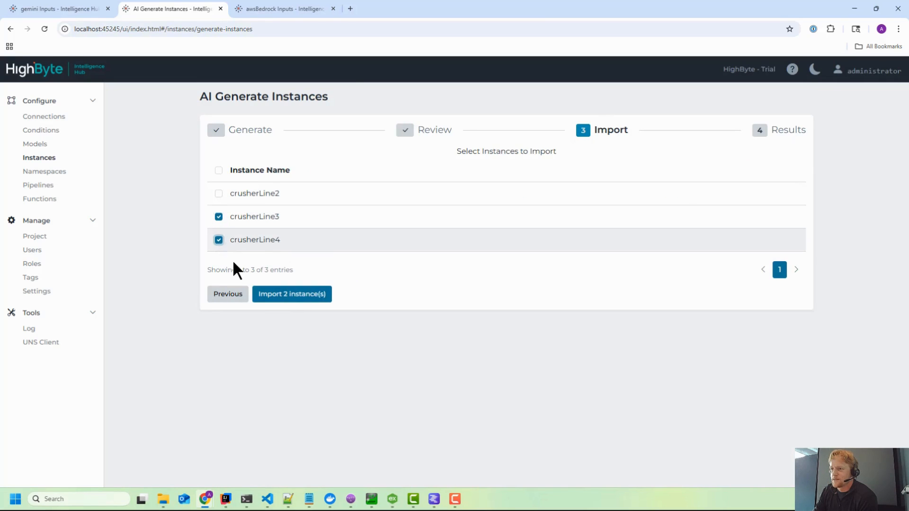
{"action": "left_click", "coordinate": [288, 294]}
{"action": "left_click", "coordinate": [276, 164]}
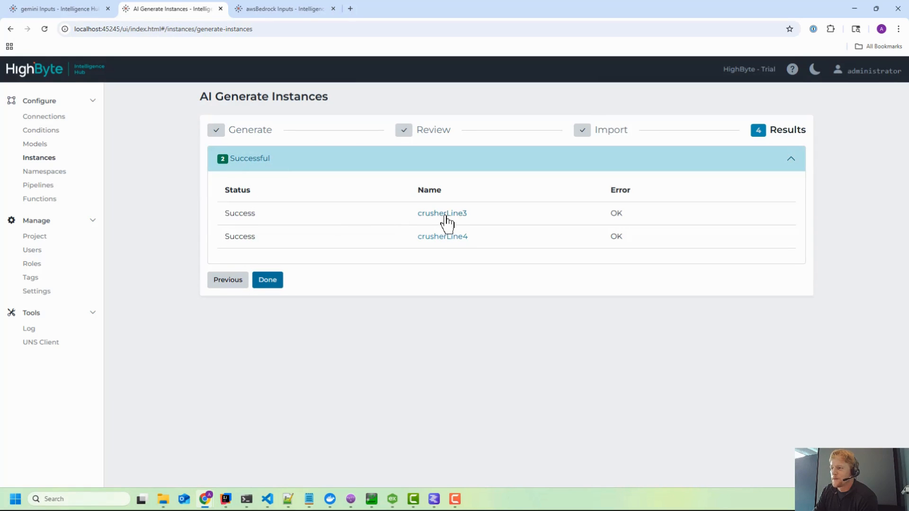
Open the imported crusherLine3 instance, test it and look through its results
{"action": "left_click", "coordinate": [446, 218]}
{"action": "left_click", "coordinate": [708, 259]}
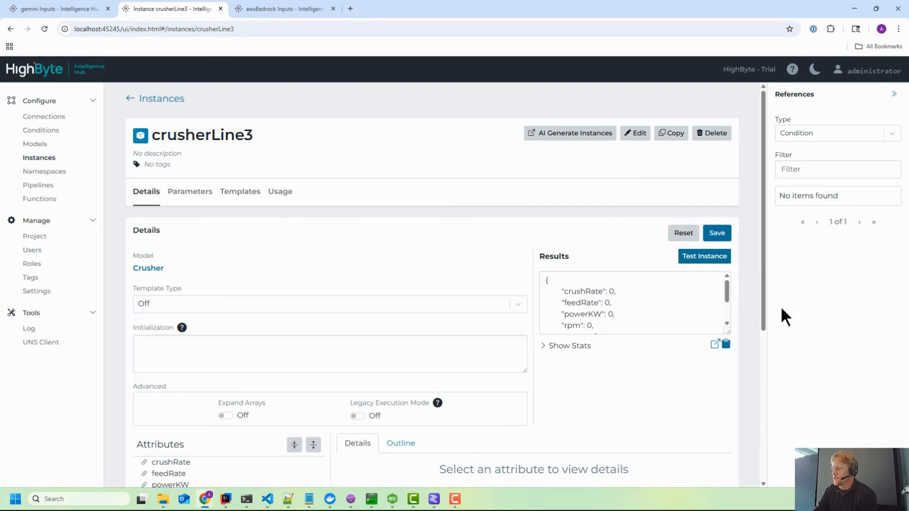
{"action": "mouse_move", "coordinate": [726, 288]}
{"action": "left_mouse_down"}
{"action": "mouse_move", "coordinate": [726, 310]}
{"action": "mouse_move", "coordinate": [727, 276]}
{"action": "left_mouse_up"}
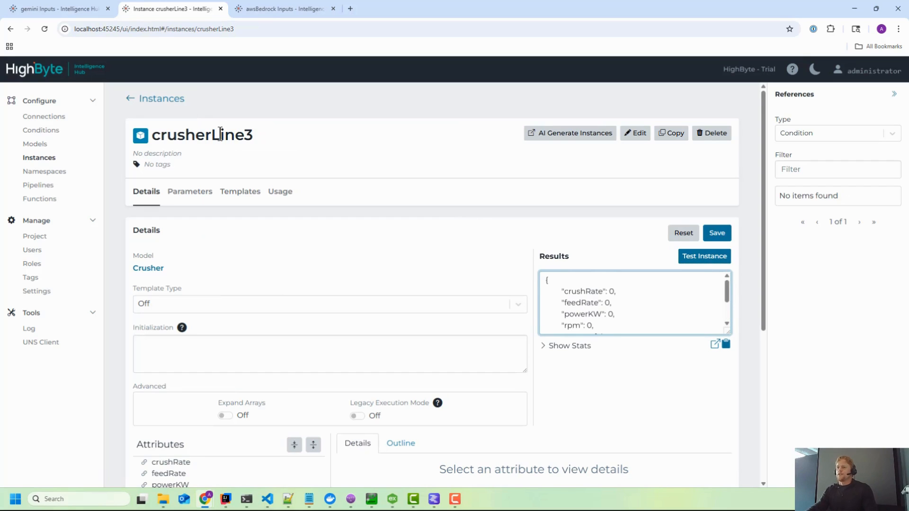
Start AI Generate Instances from the crusherLine1 instance and set its source to the FertilizerDemo_Line2 input of the opc connection
{"action": "left_click", "coordinate": [158, 106]}
{"action": "left_click", "coordinate": [249, 177]}
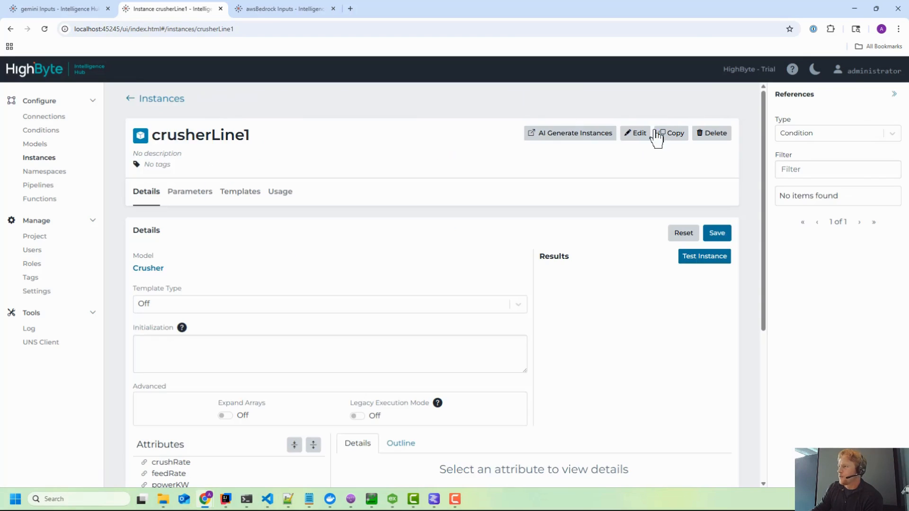
{"action": "left_click", "coordinate": [592, 133]}
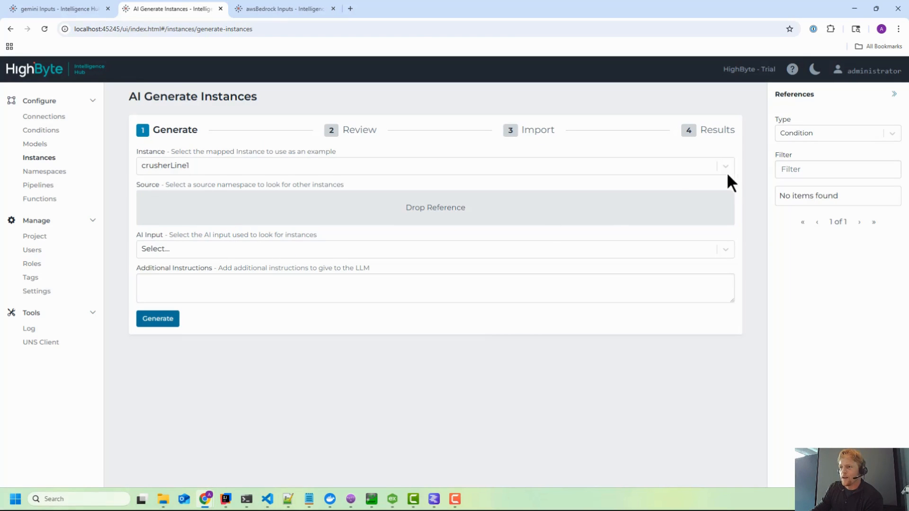
{"action": "left_click", "coordinate": [808, 135]}
{"action": "left_click", "coordinate": [810, 175]}
{"action": "left_click", "coordinate": [814, 169]}
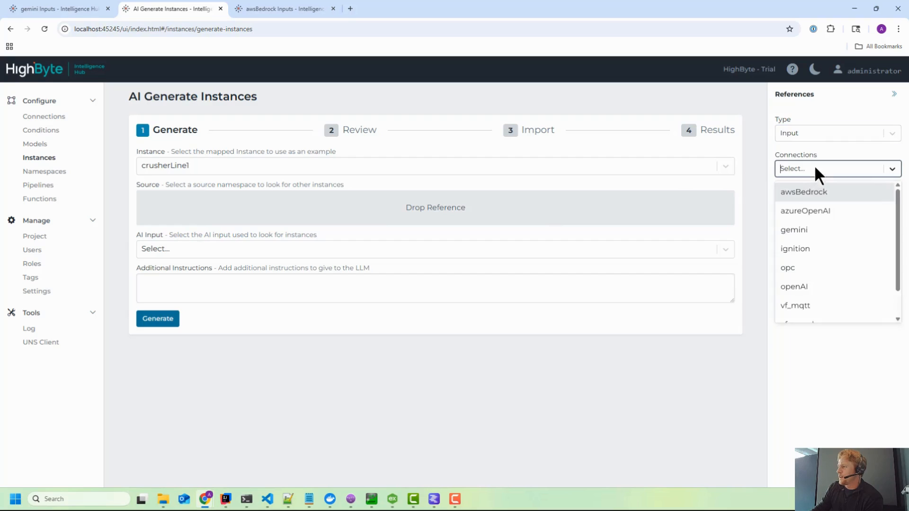
{"action": "type", "text": "op"}
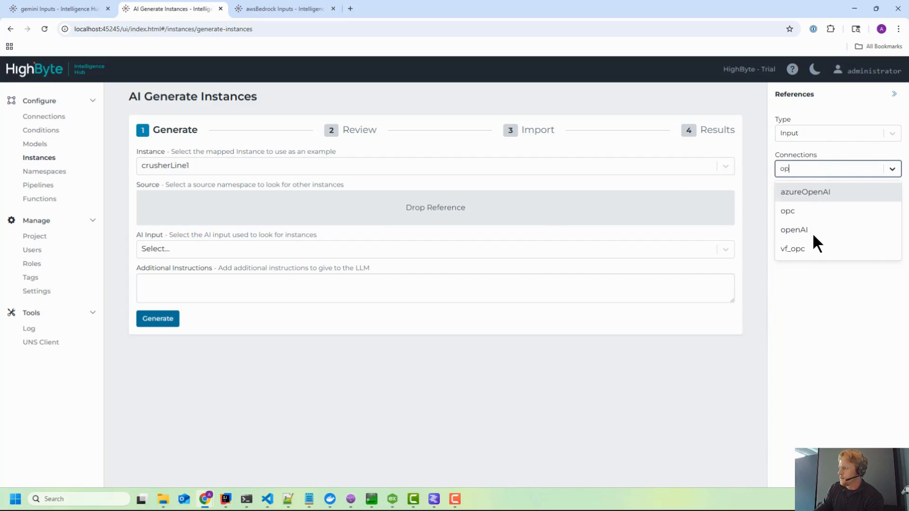
{"action": "left_click", "coordinate": [801, 211]}
{"action": "left_click_drag", "start_coordinate": [809, 286], "coordinate": [355, 211]}
Choose gemini's flash35 as the AI input and generate the instances
{"action": "left_click", "coordinate": [175, 246]}
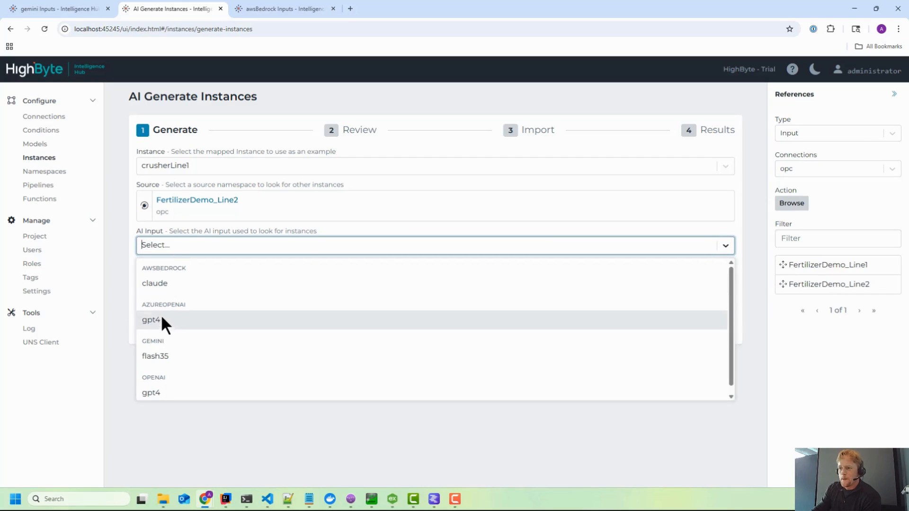
{"action": "left_click", "coordinate": [161, 356]}
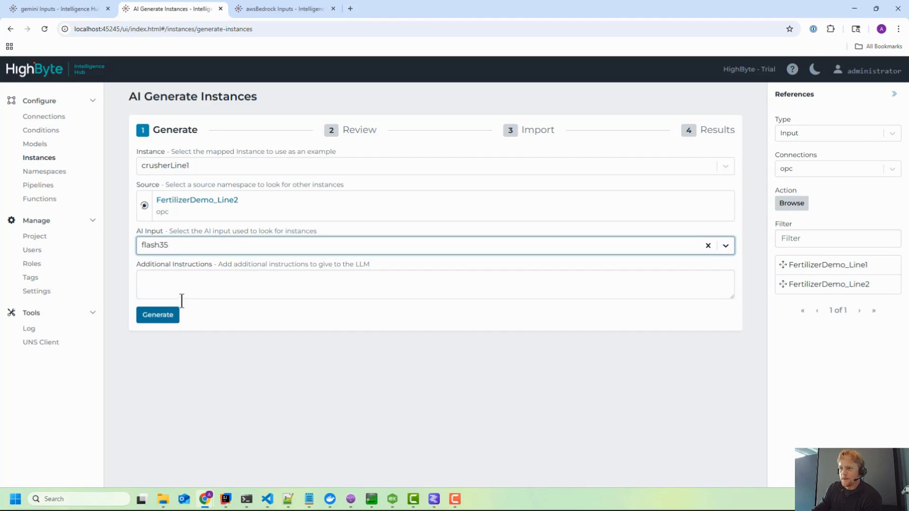
{"action": "left_click", "coordinate": [171, 320]}
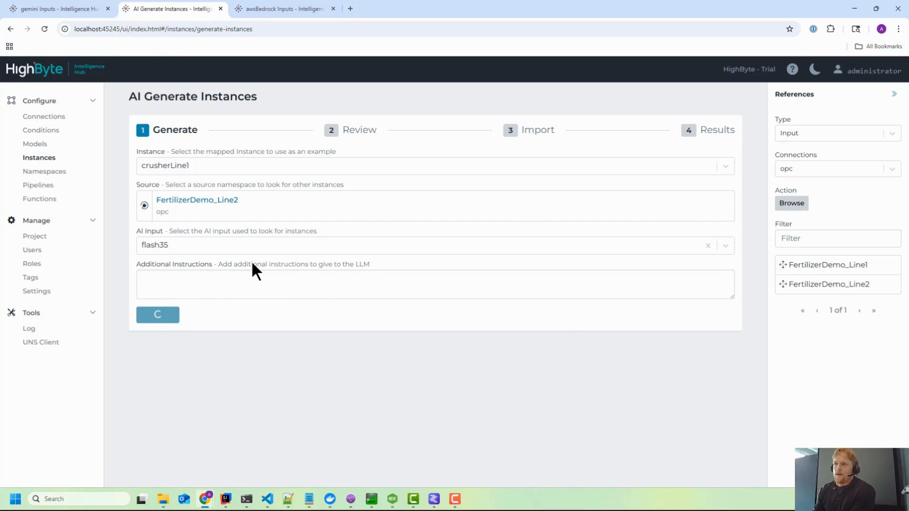
Go from the claude input to the awsBedrock connection's overview and examine its Endpoint setting
{"action": "left_click", "coordinate": [265, 10]}
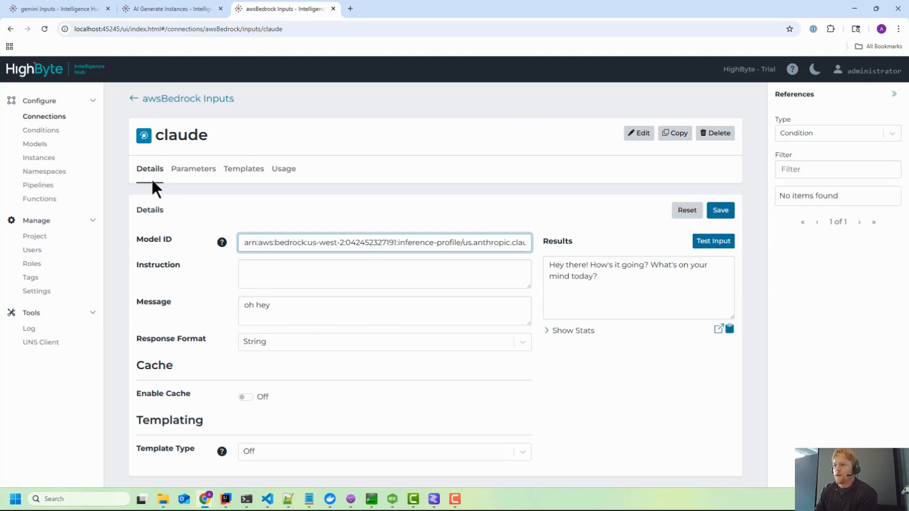
{"action": "left_click", "coordinate": [134, 99]}
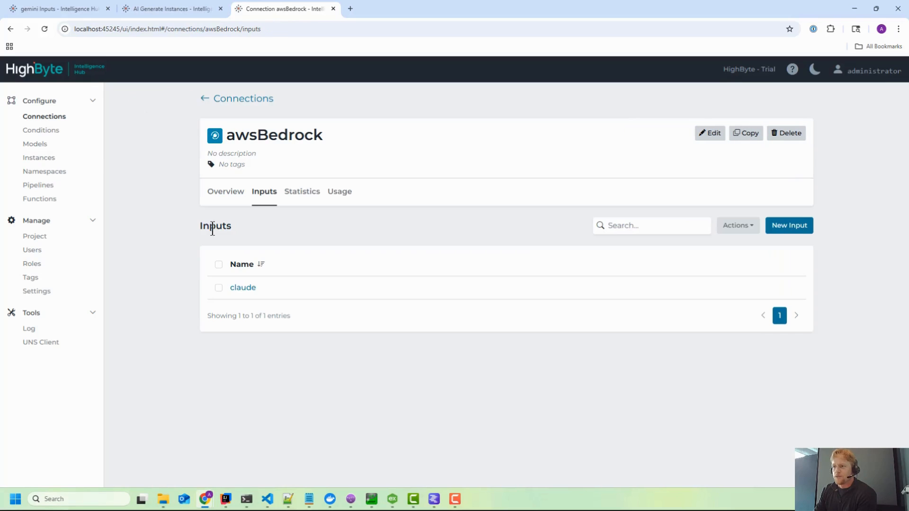
{"action": "left_click", "coordinate": [225, 192]}
{"action": "scroll", "coordinate": [166, 291], "scroll_direction": "down", "scroll_amount": 3}
{"action": "left_click", "coordinate": [271, 455]}
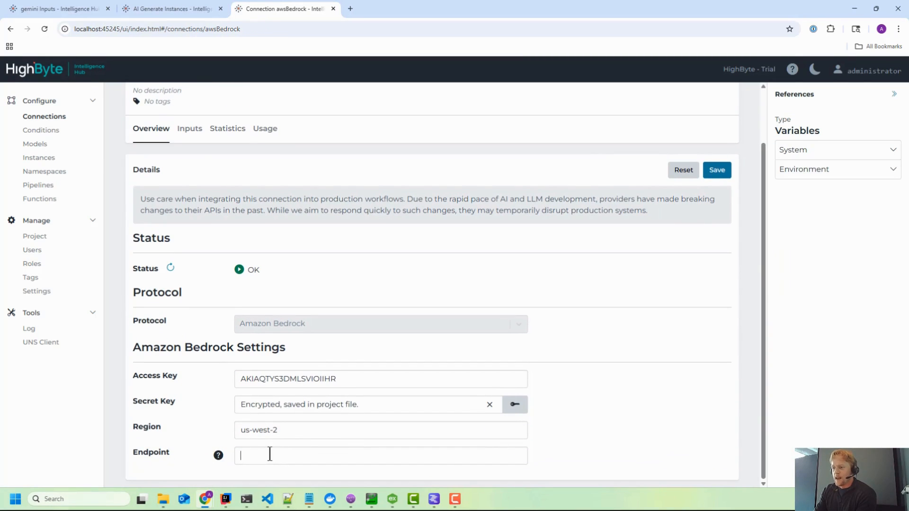
{"action": "mouse_move", "coordinate": [216, 458]}
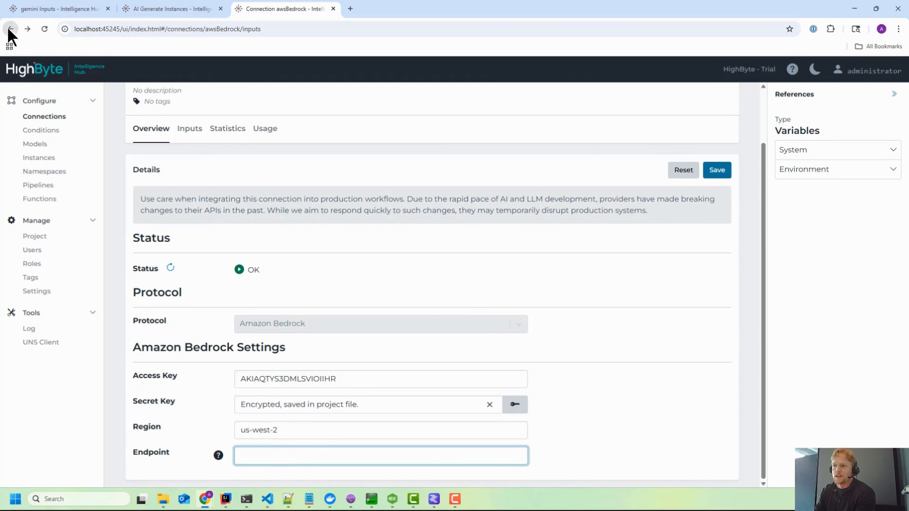
Return to the connections list, open the openAI connection and examine its Base URL setting
{"action": "left_click", "coordinate": [10, 30]}
{"action": "left_click", "coordinate": [205, 98]}
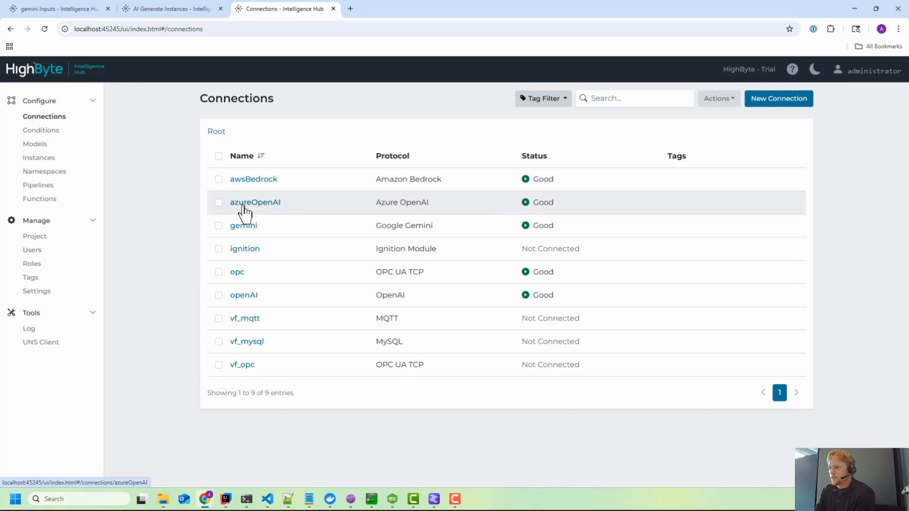
{"action": "left_click", "coordinate": [249, 296]}
{"action": "scroll", "coordinate": [193, 249], "scroll_direction": "down", "scroll_amount": 1}
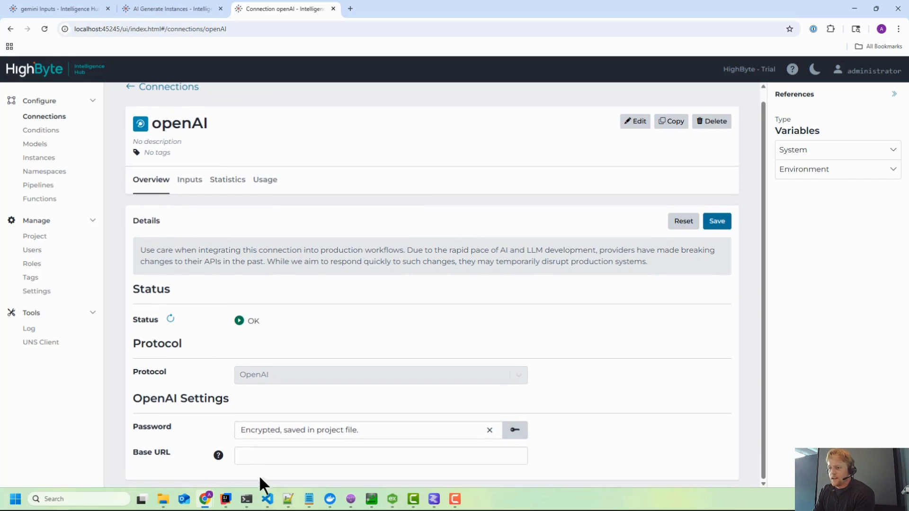
{"action": "left_click", "coordinate": [237, 456]}
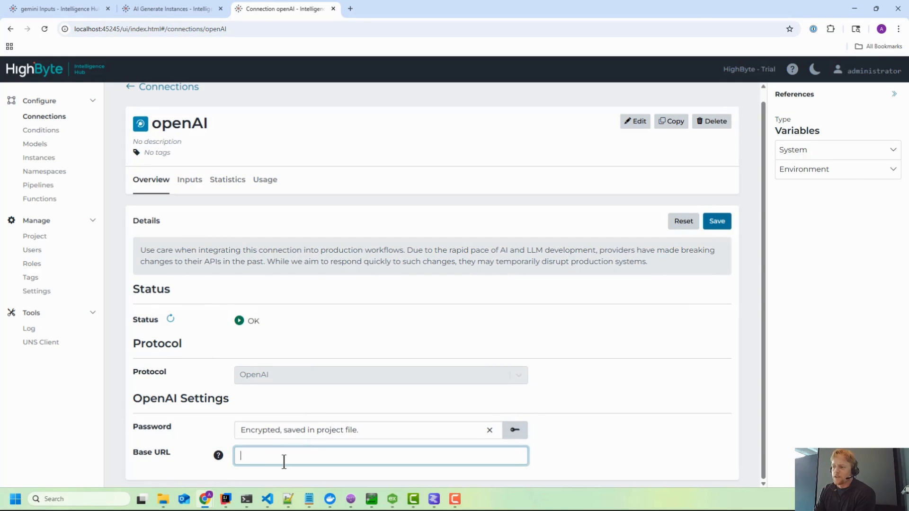
Switch to LM Studio to view its local server and model details, then minimise it
{"action": "left_click", "coordinate": [434, 499]}
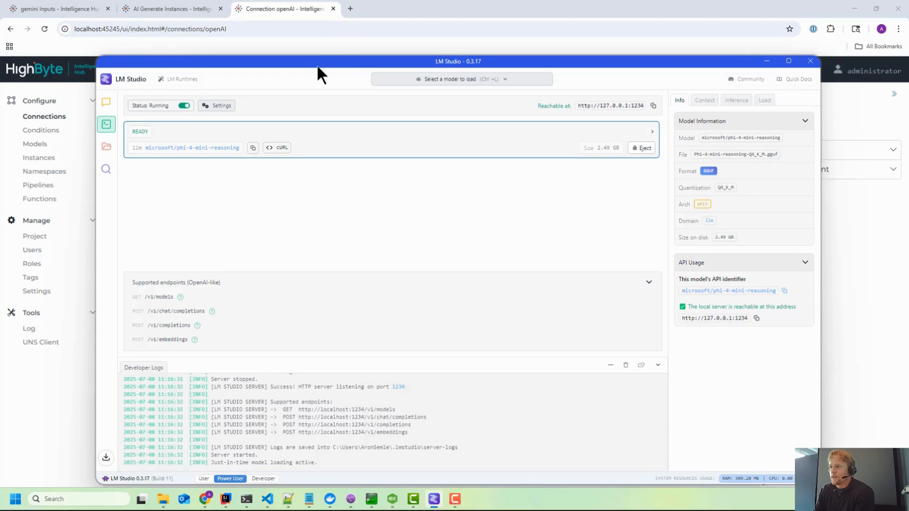
{"action": "left_click_drag", "start_coordinate": [317, 66], "coordinate": [314, 51]}
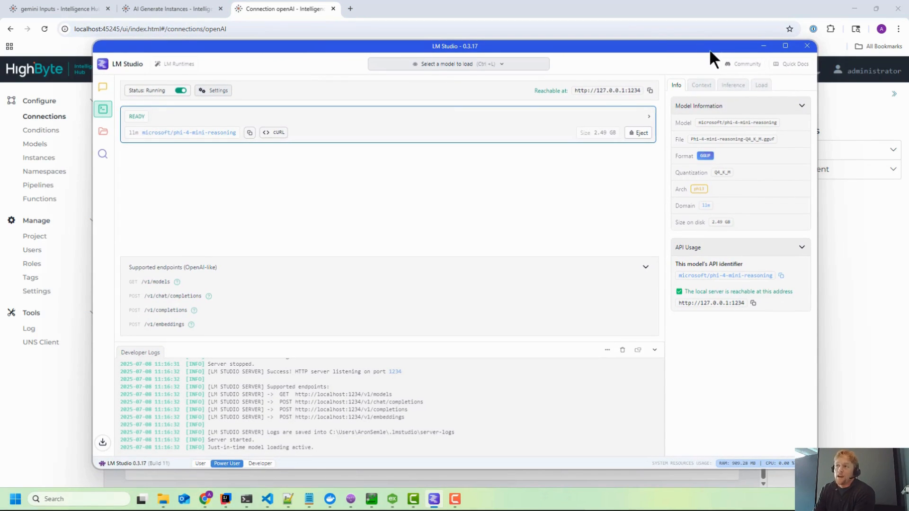
{"action": "left_click", "coordinate": [763, 47]}
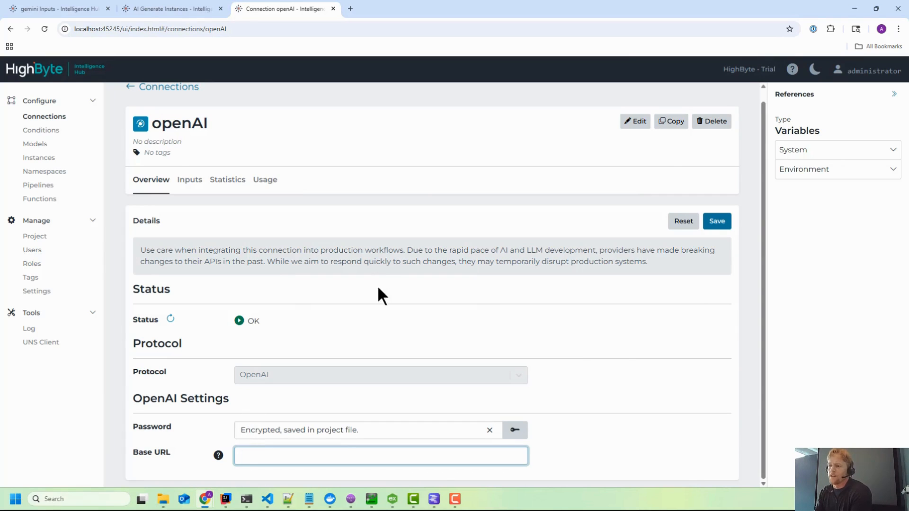
Return to the generated instances review and check crusherLine2, then machxCrusher's powerKW reference and mapped source
{"action": "left_click", "coordinate": [145, 6]}
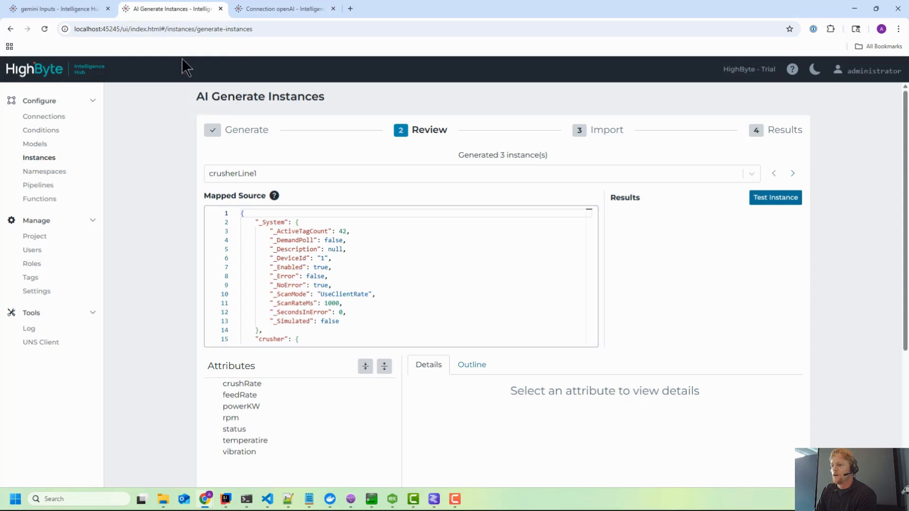
{"action": "scroll", "coordinate": [136, 243], "scroll_direction": "down", "scroll_amount": 1}
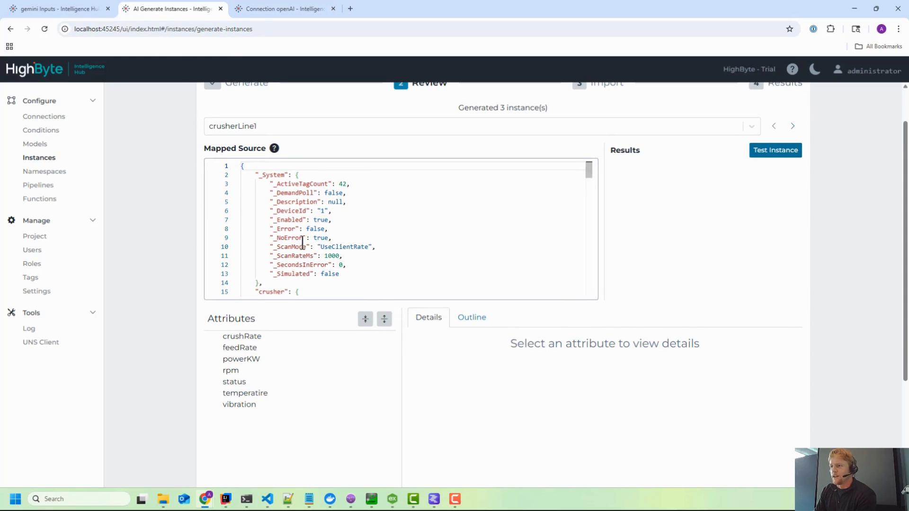
{"action": "left_click", "coordinate": [311, 124]}
{"action": "left_click", "coordinate": [290, 169]}
{"action": "left_click", "coordinate": [298, 130]}
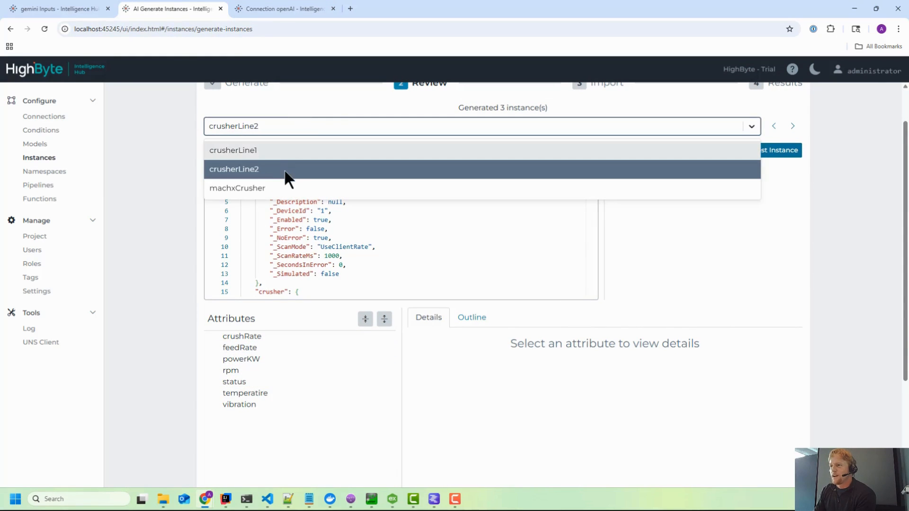
{"action": "left_click", "coordinate": [284, 188]}
{"action": "left_click", "coordinate": [252, 360]}
{"action": "scroll", "coordinate": [473, 341], "scroll_direction": "down", "scroll_amount": 3}
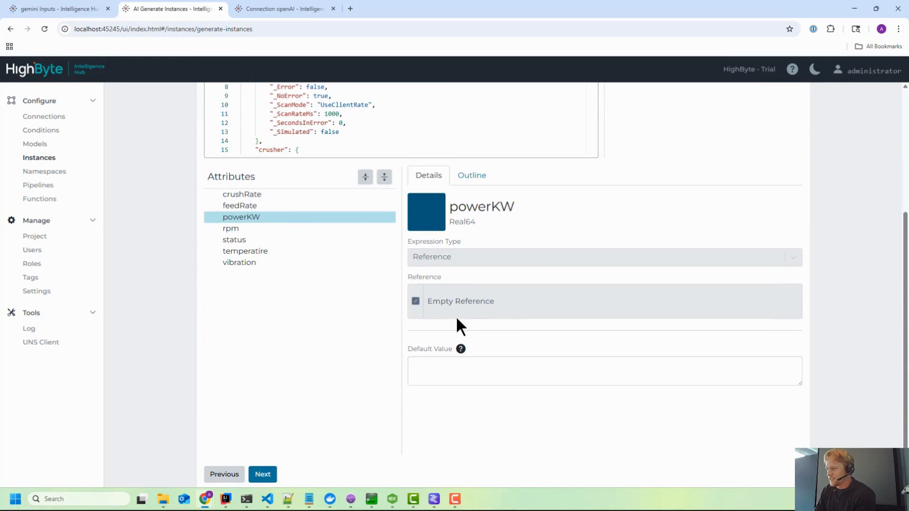
{"action": "scroll", "coordinate": [396, 270], "scroll_direction": "up", "scroll_amount": 3}
{"action": "scroll", "coordinate": [470, 180], "scroll_direction": "down", "scroll_amount": 3}
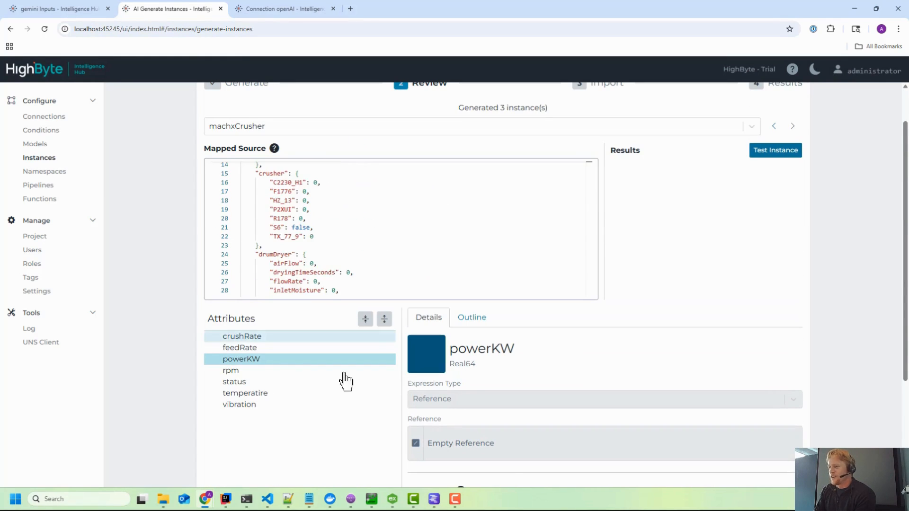
Go back to the generation settings and regenerate the instances with flash35 and the same source
{"action": "scroll", "coordinate": [178, 361], "scroll_direction": "down", "scroll_amount": 3}
{"action": "left_click", "coordinate": [223, 464]}
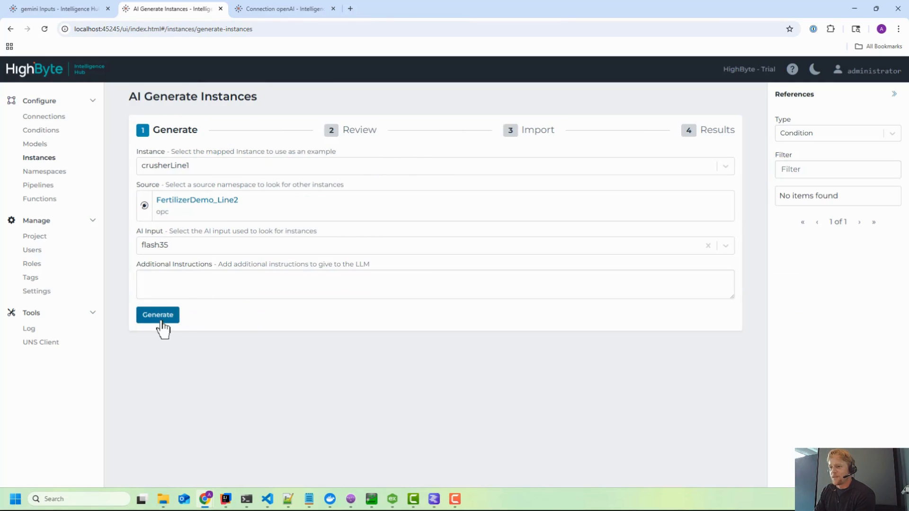
{"action": "left_click", "coordinate": [162, 322]}
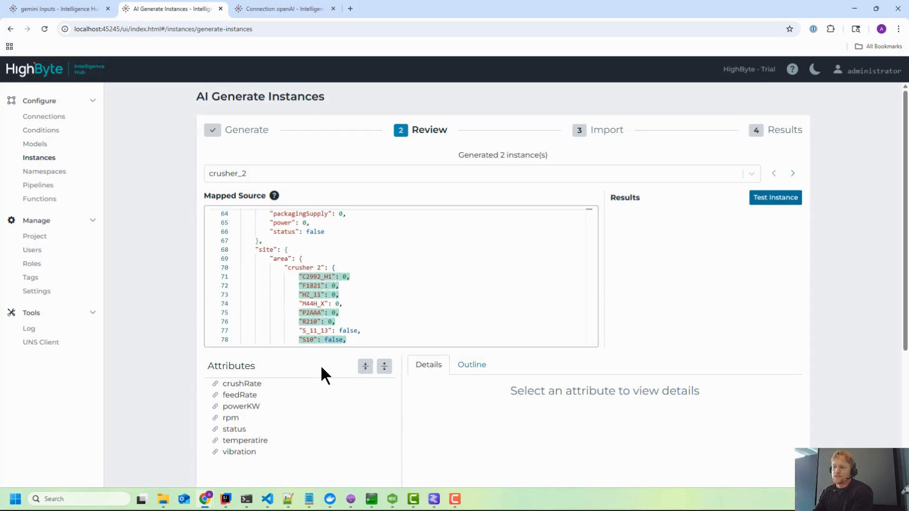
Compare the highlighted source tags mapped to the generated crusher_2 and machx instances, ending on crusher_2
{"action": "scroll", "coordinate": [209, 204], "scroll_direction": "down", "scroll_amount": 2}
{"action": "scroll", "coordinate": [284, 191], "scroll_direction": "up", "scroll_amount": 2}
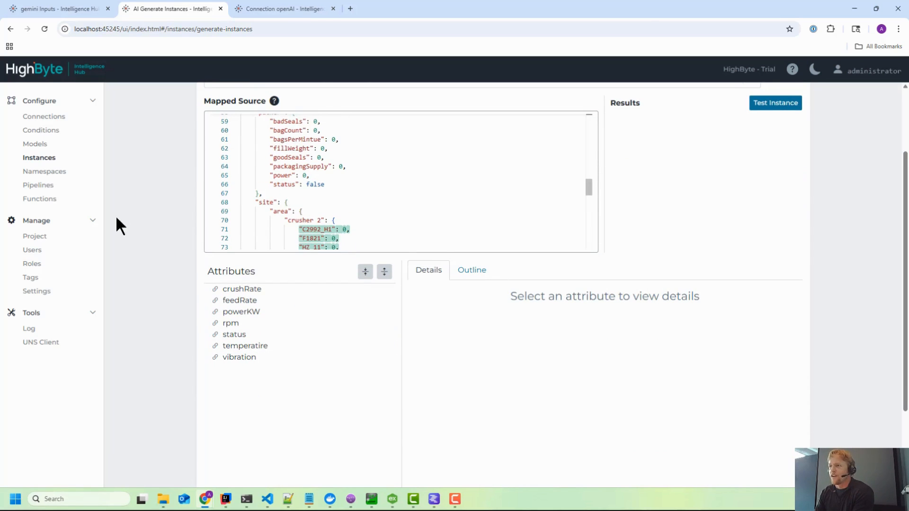
{"action": "scroll", "coordinate": [140, 208], "scroll_direction": "up", "scroll_amount": 2}
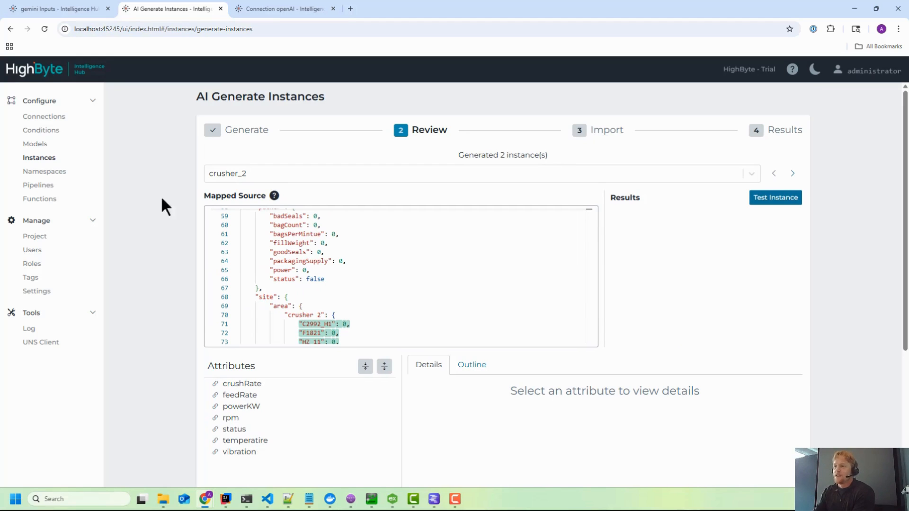
{"action": "left_click", "coordinate": [271, 176]}
{"action": "left_click", "coordinate": [251, 216]}
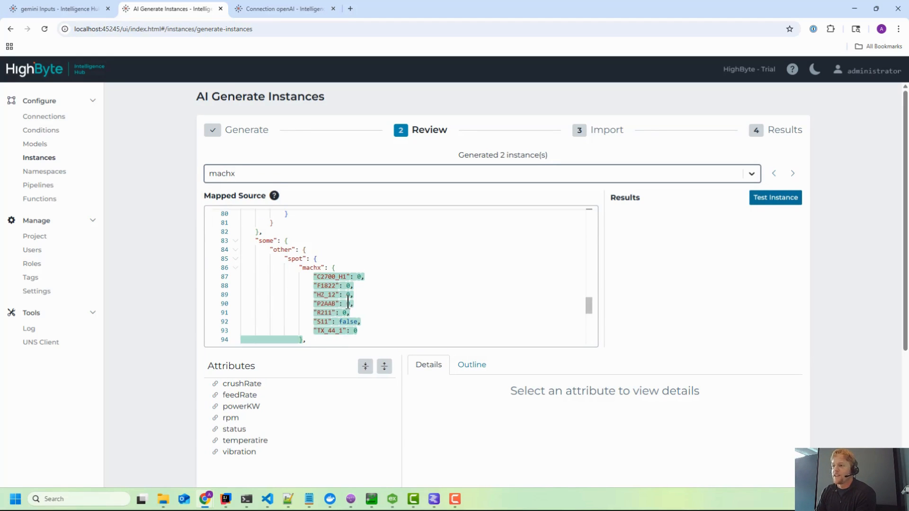
{"action": "left_click", "coordinate": [272, 175]}
{"action": "left_click", "coordinate": [255, 197]}
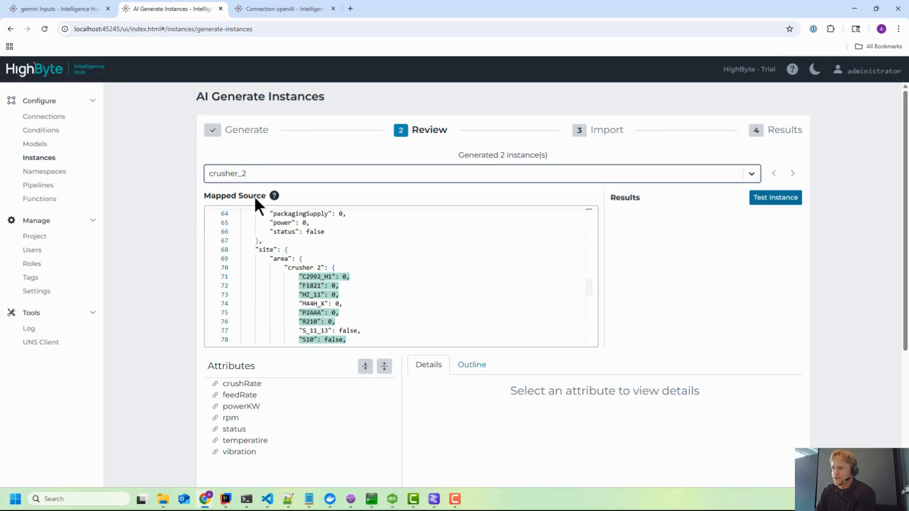
Look through the beginning of crusher_2's mapped source, then reselect crusher_2 to jump back to its mapped tags
{"action": "scroll", "coordinate": [299, 260], "scroll_direction": "up", "scroll_amount": 5}
{"action": "scroll", "coordinate": [299, 260], "scroll_direction": "up", "scroll_amount": 10}
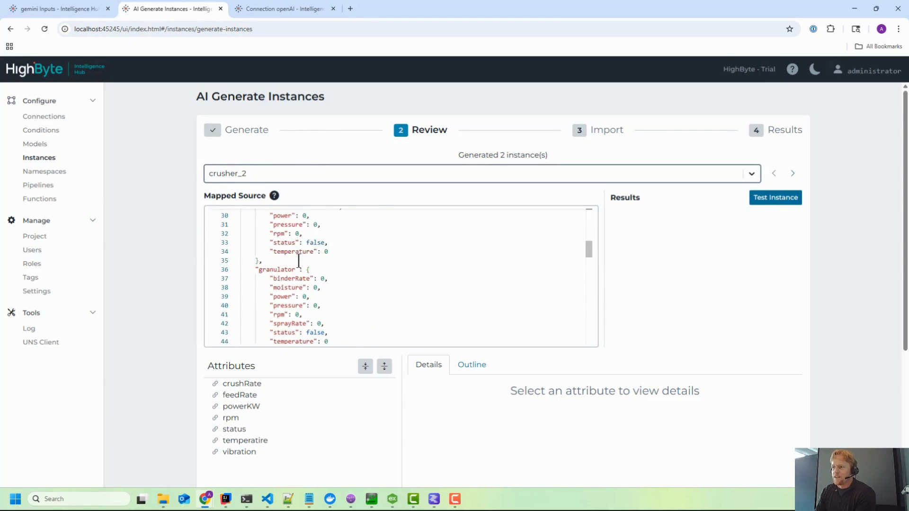
{"action": "left_click", "coordinate": [287, 179]}
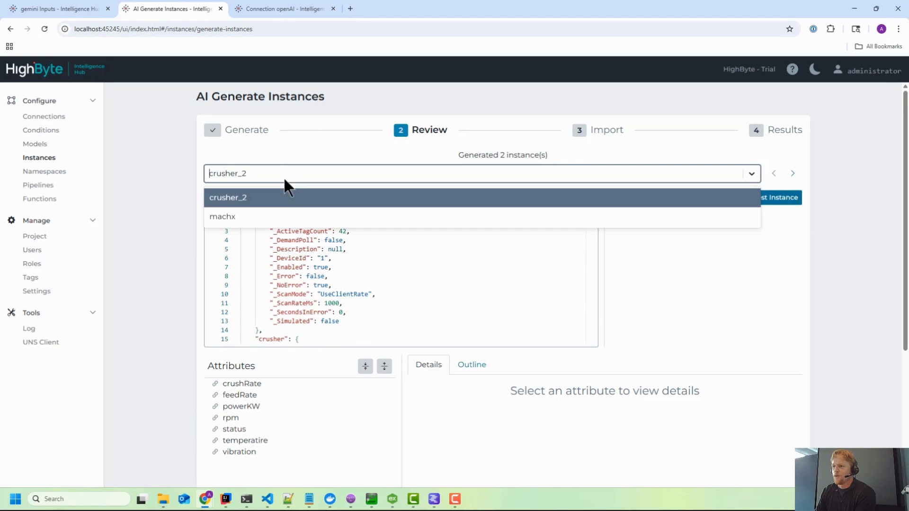
{"action": "left_click", "coordinate": [254, 197]}
Switch the review to machx and highlight the machx name above its mapped tags in the source
{"action": "left_click", "coordinate": [252, 177]}
{"action": "left_click", "coordinate": [251, 208]}
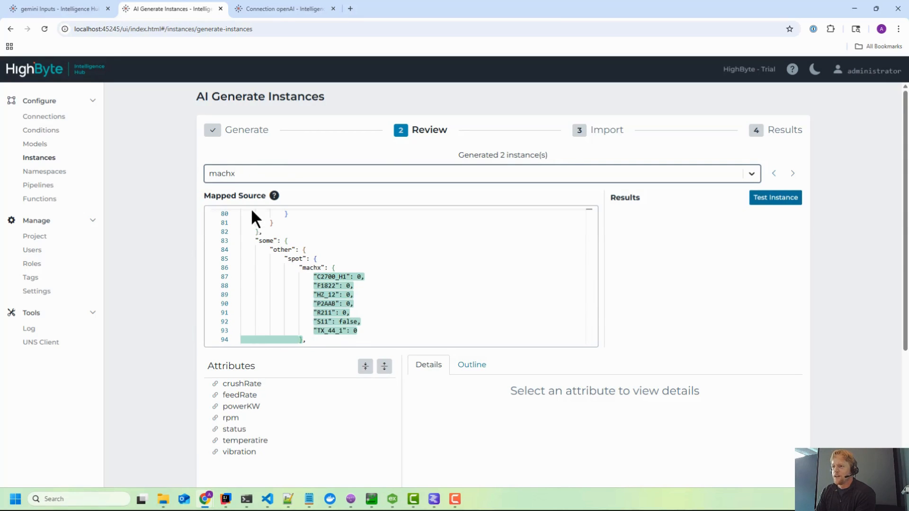
{"action": "scroll", "coordinate": [200, 263], "scroll_direction": "down", "scroll_amount": 1}
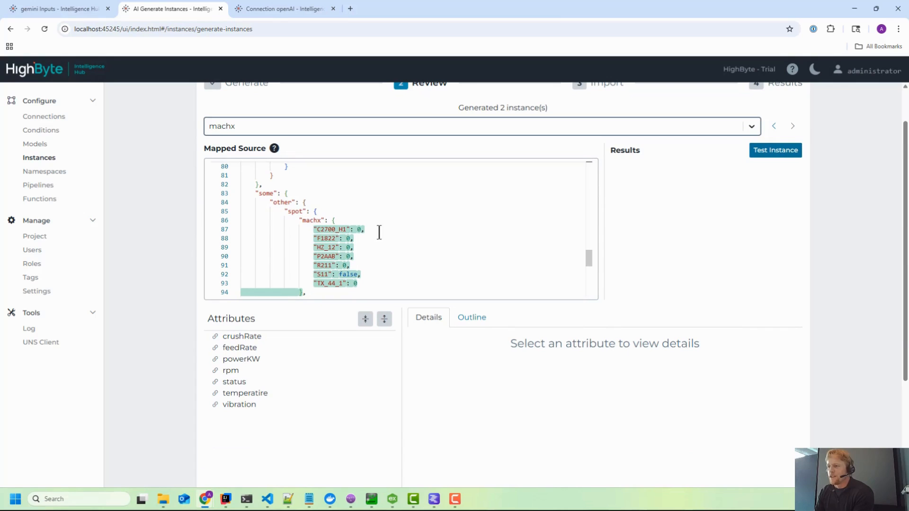
{"action": "double_click", "coordinate": [309, 221]}
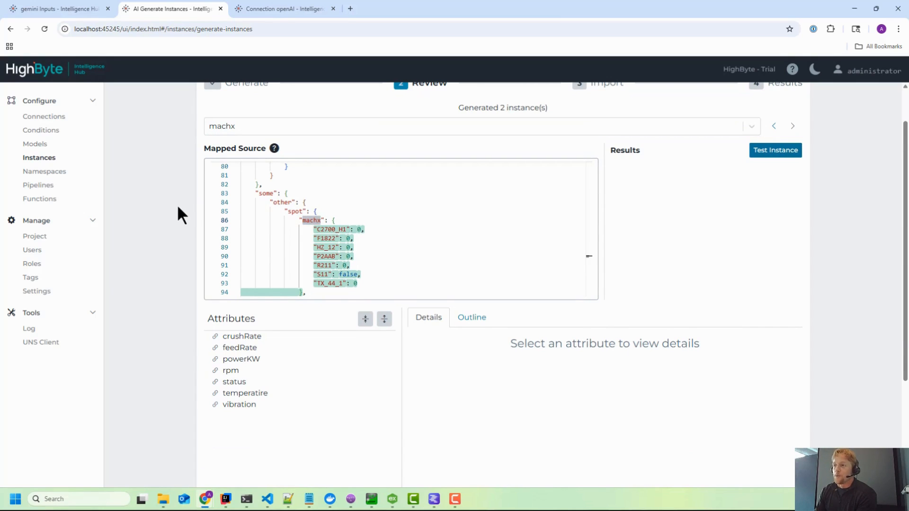
{"action": "scroll", "coordinate": [177, 203], "scroll_direction": "up", "scroll_amount": 1}
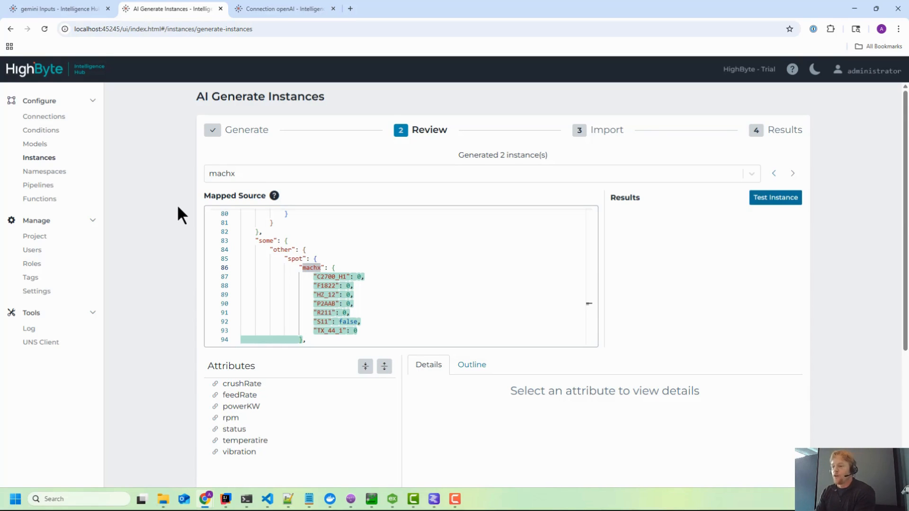
Go back to the generation settings and enter "make sure" as additional instructions for the LLM
{"action": "scroll", "coordinate": [178, 208], "scroll_direction": "down", "scroll_amount": 4}
{"action": "left_click", "coordinate": [231, 470]}
{"action": "left_click", "coordinate": [242, 281]}
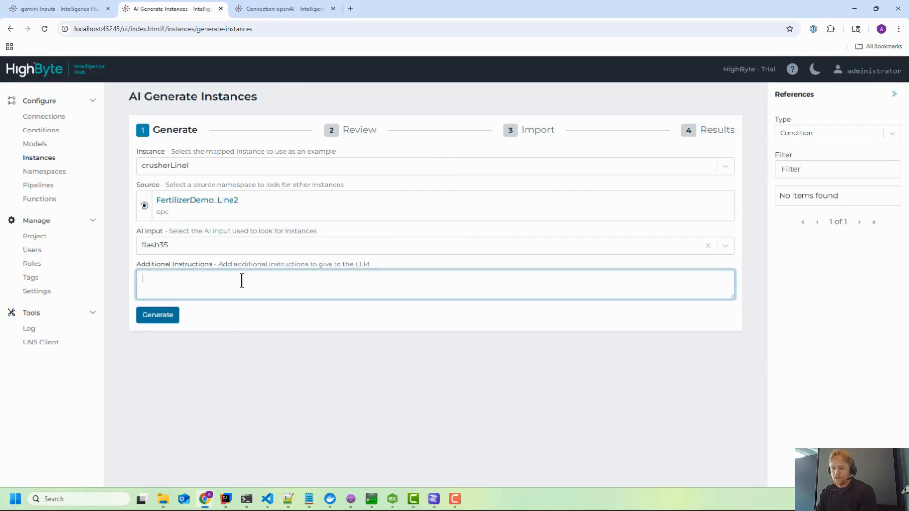
{"action": "type", "text": "make sure"}
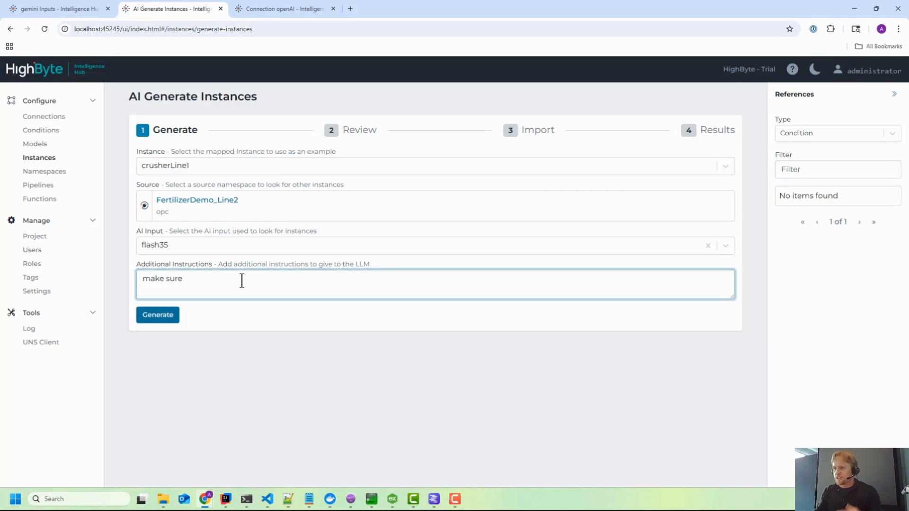
{"action": "left_click", "coordinate": [142, 321]}
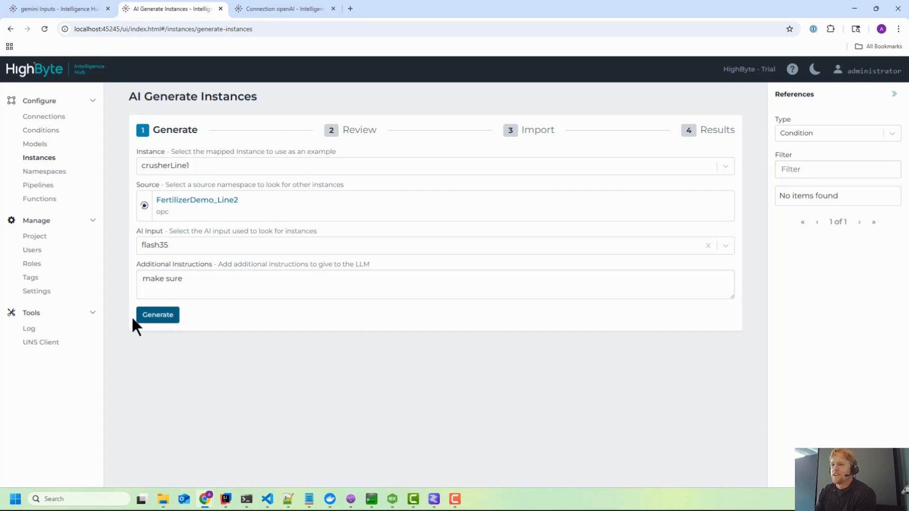